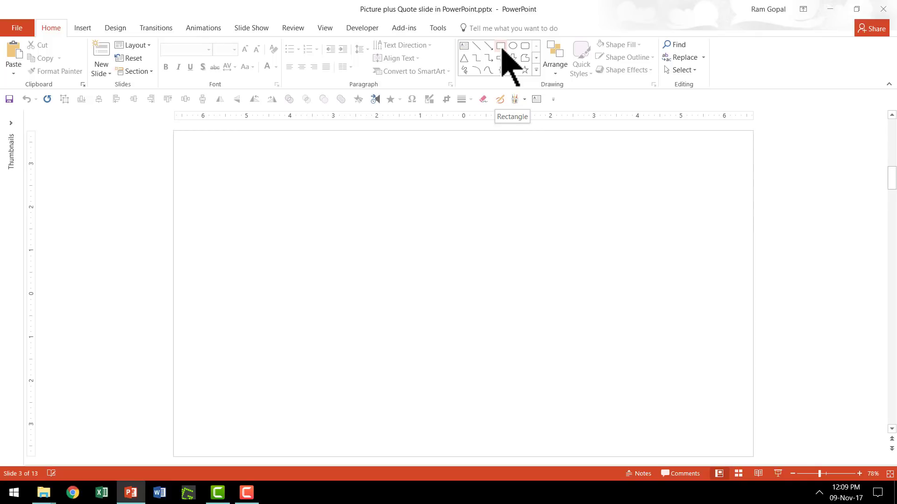
Step: Draw a blue rectangle from the slide's top-left corner across the full width, covering its upper two-thirds
click(500, 46)
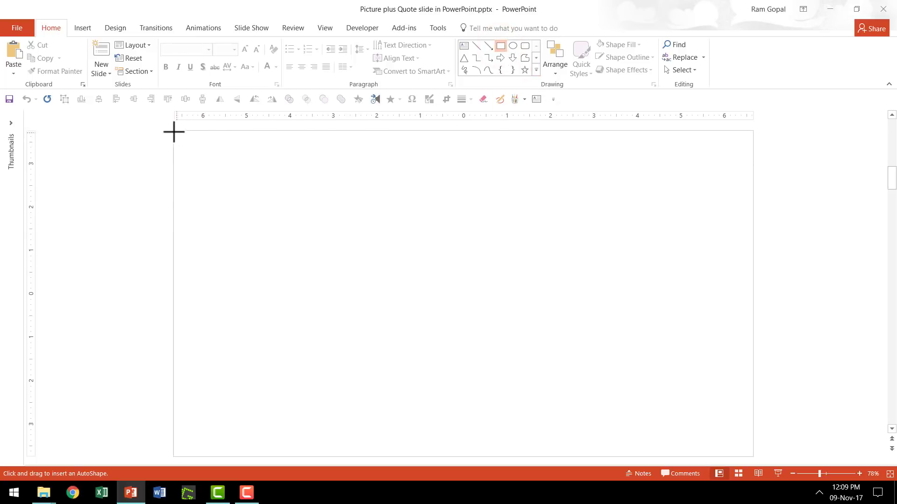
mouse_move(173, 132)
mouse_down()
mouse_move(548, 299)
mouse_move(752, 337)
mouse_up()
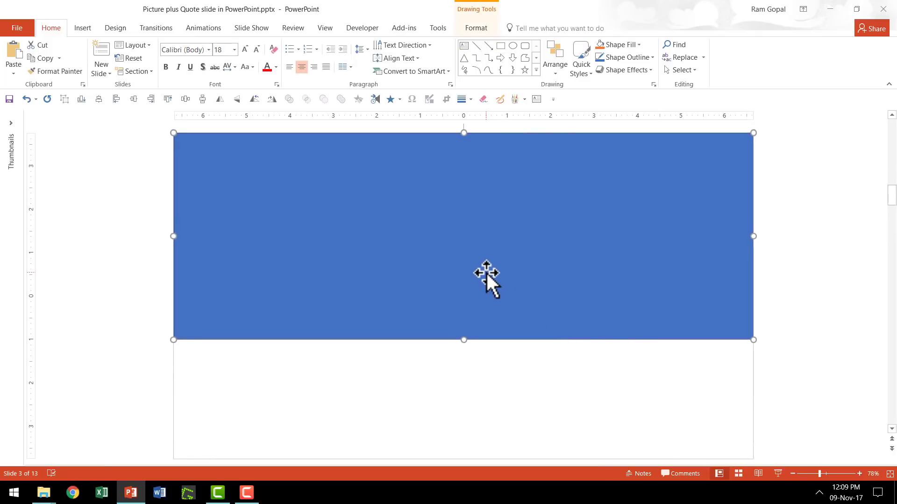
scroll(485, 271, up, 5)
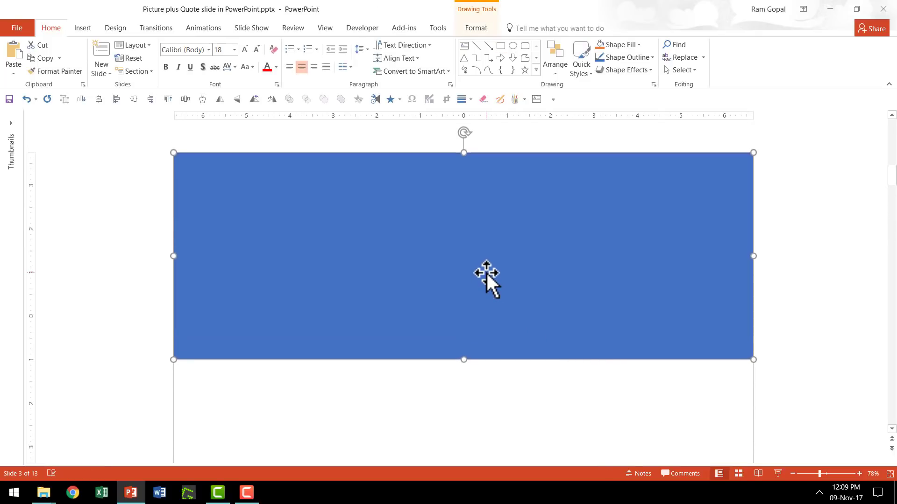
scroll(484, 263, down, 3)
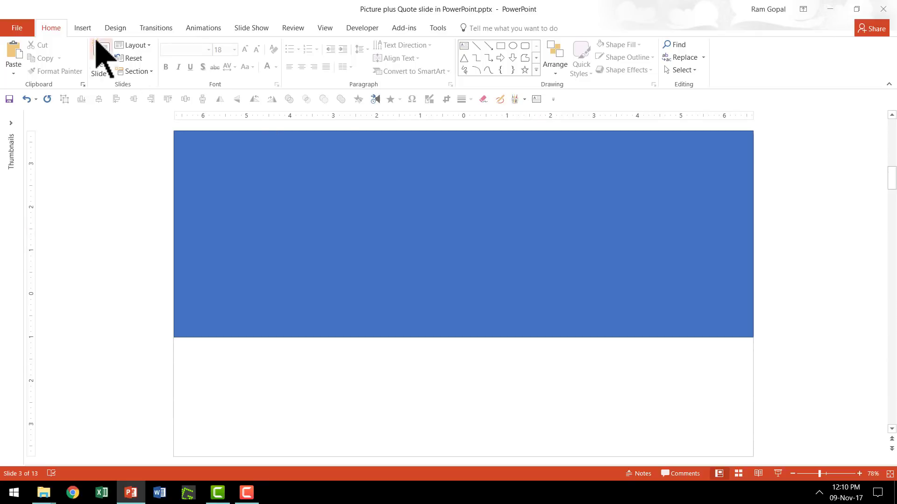
Step: Insert the picture calculator-385506_1920.jpg onto slide 3
click(88, 27)
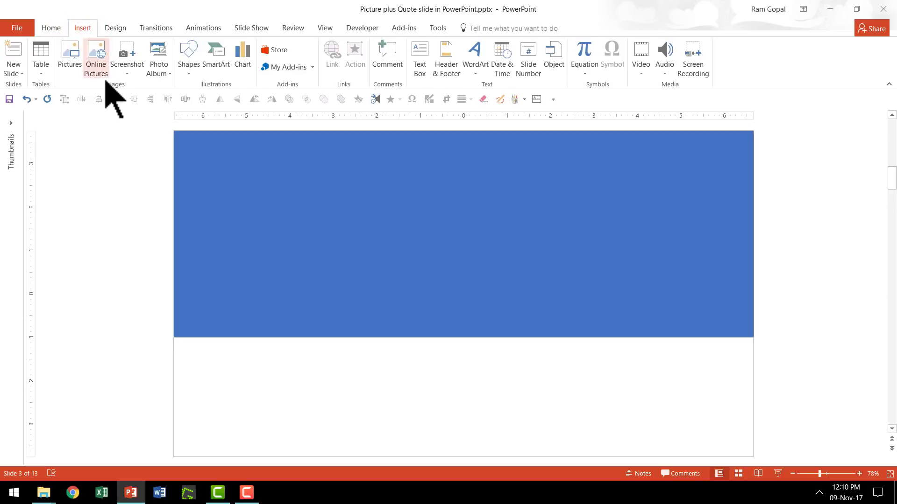
click(71, 68)
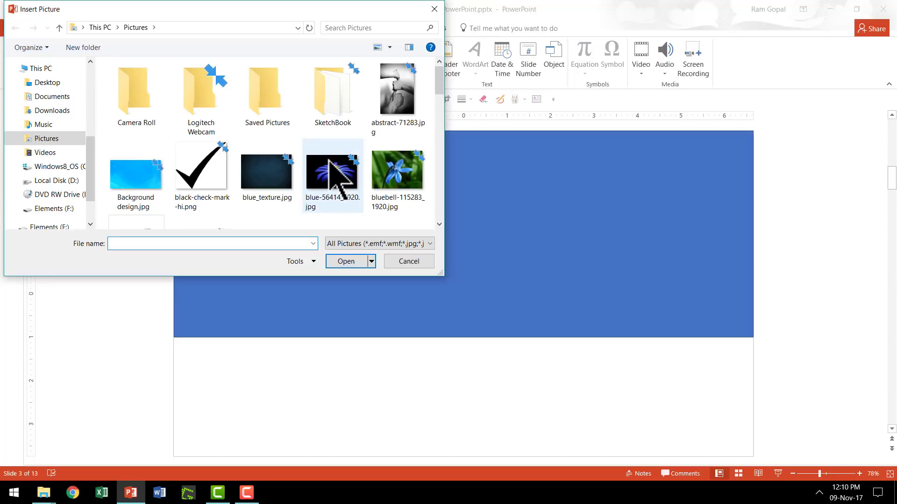
scroll(332, 180, down, 3)
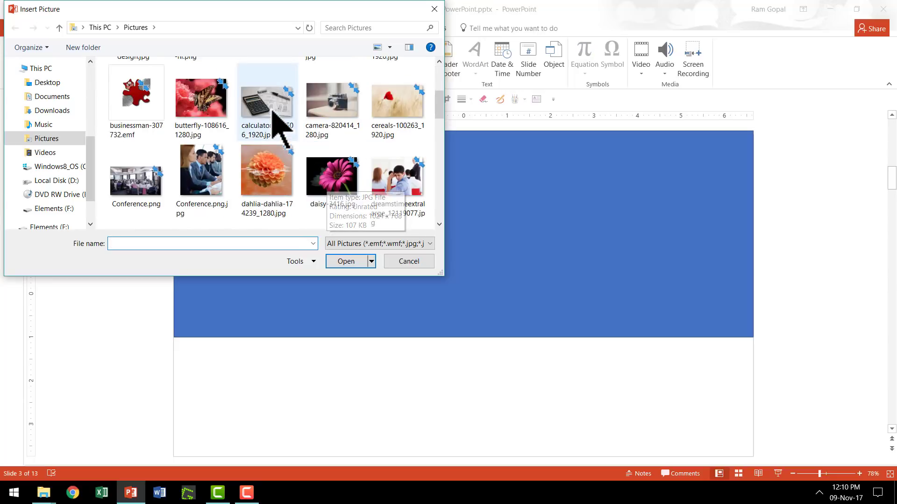
click(271, 116)
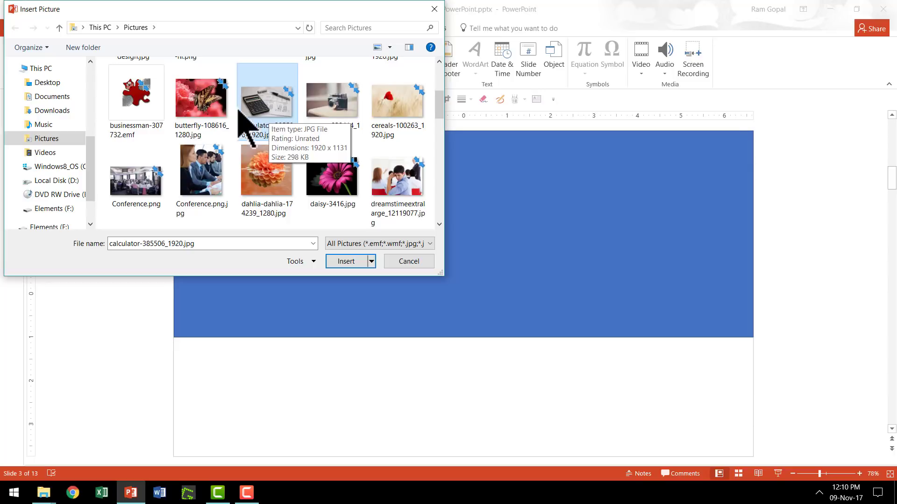
click(346, 262)
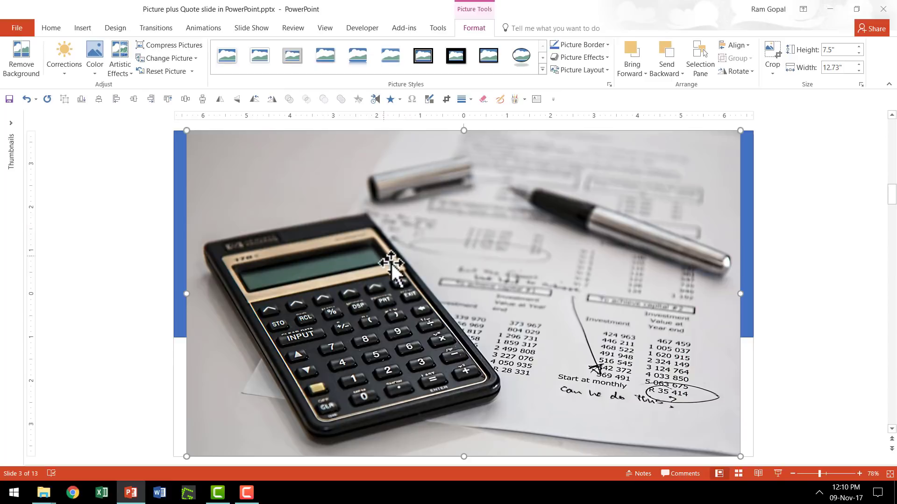
Step: Enlarge the calculator photo to 13.32" by 7.85" and centre it across the full slide width
drag(414, 286, 419, 284)
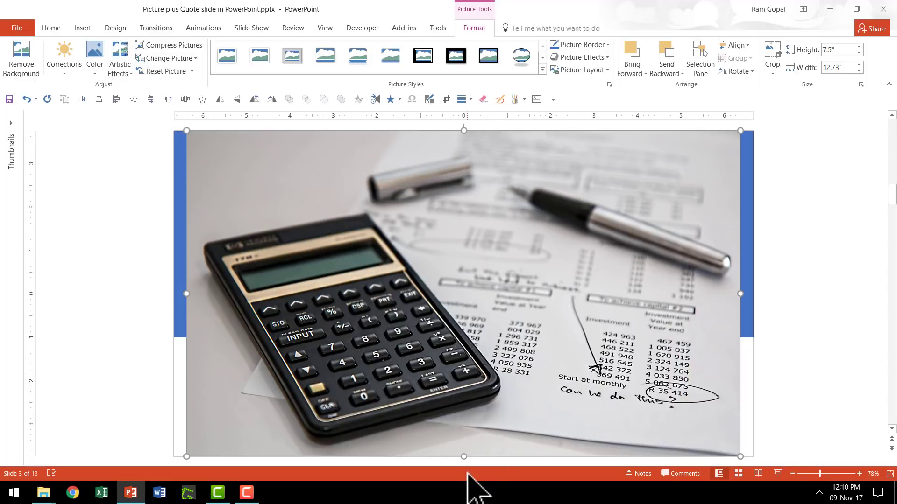
click(792, 474)
click(793, 474)
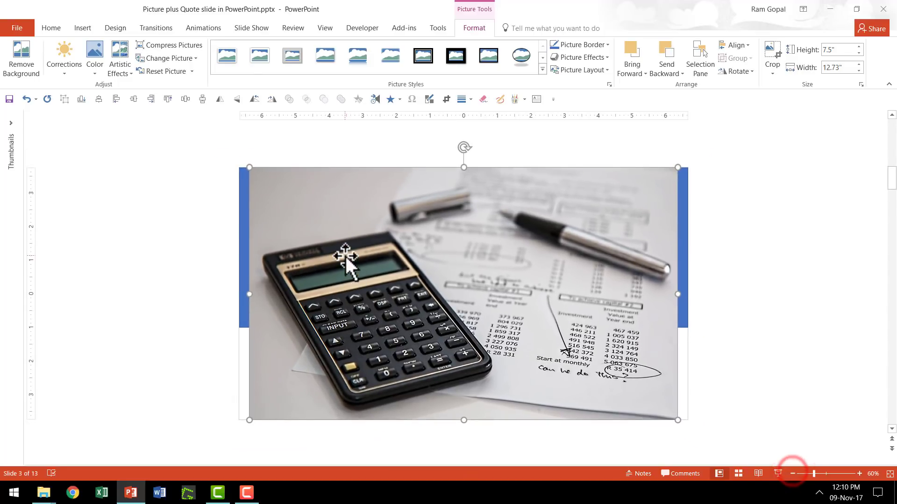
mouse_move(345, 255)
mouse_down()
mouse_move(344, 214)
mouse_move(336, 241)
mouse_up()
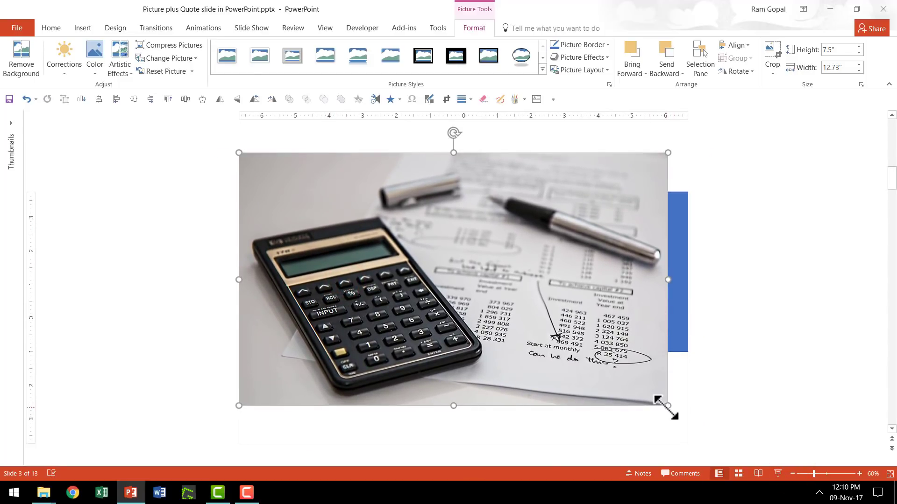
drag(671, 411, 672, 395)
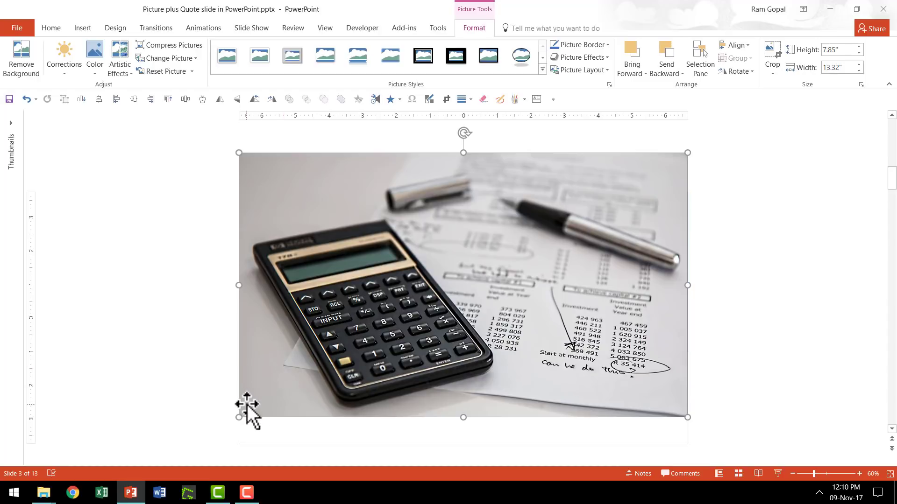
click(658, 242)
drag(590, 252, 590, 224)
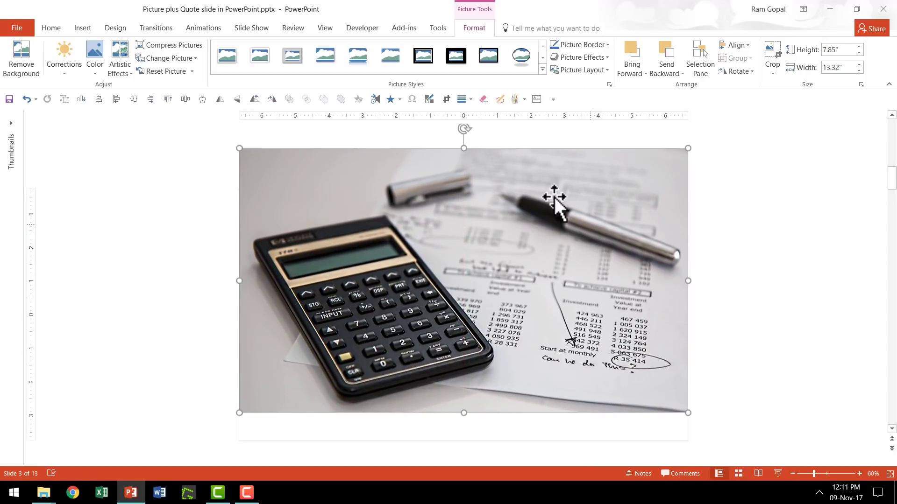
Step: Send the calculator photo behind the blue rectangle
right_click(554, 197)
click(593, 307)
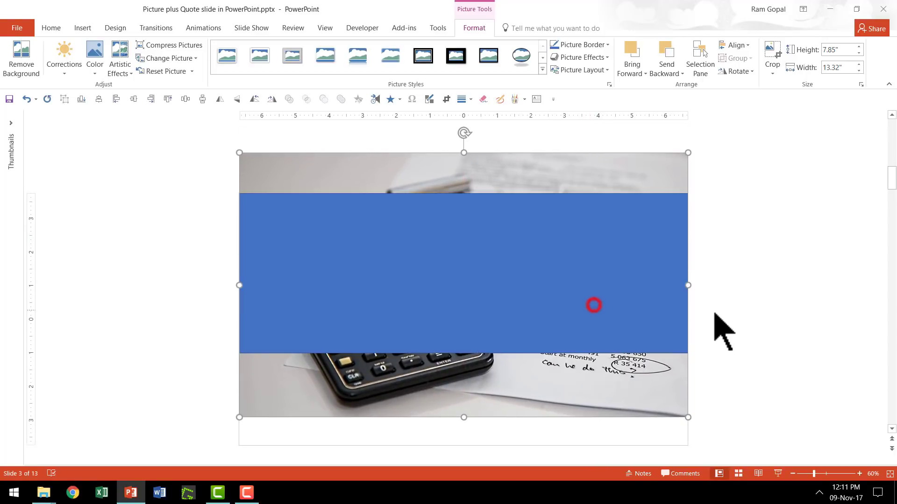
click(774, 264)
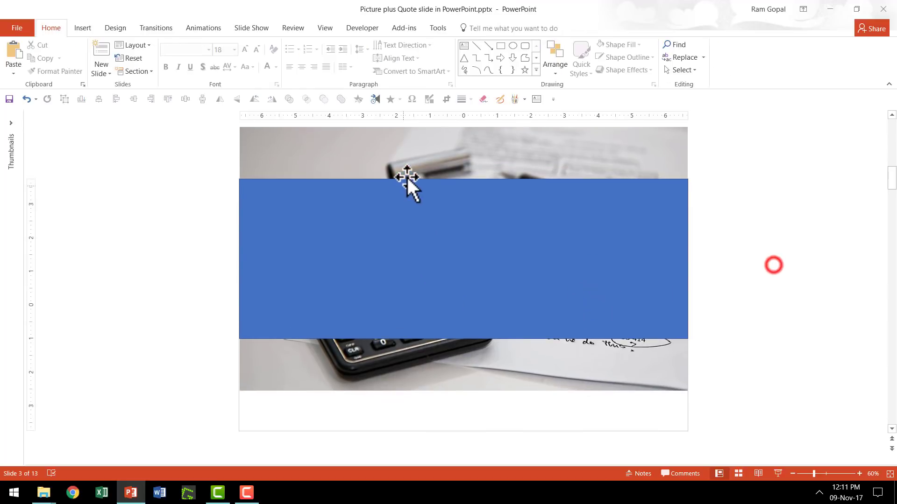
Step: Select both the photo and the rectangle and merge them with Intersect
click(427, 147)
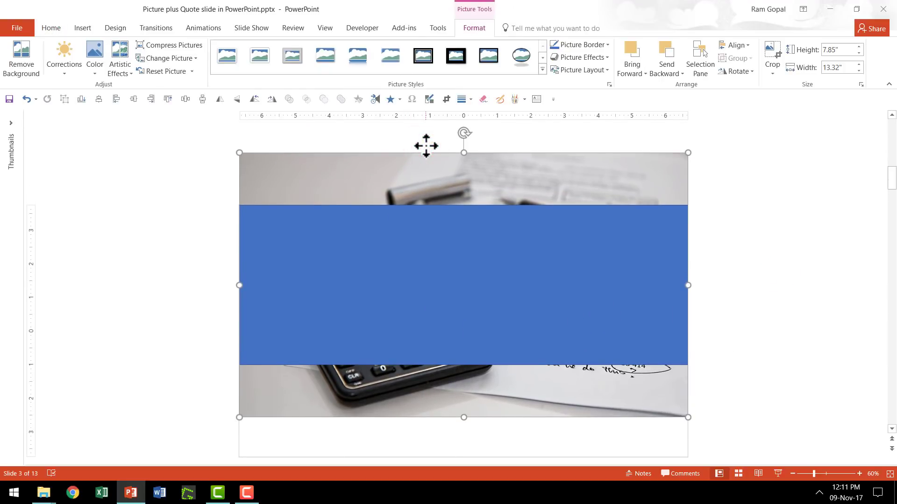
shift+click(470, 274)
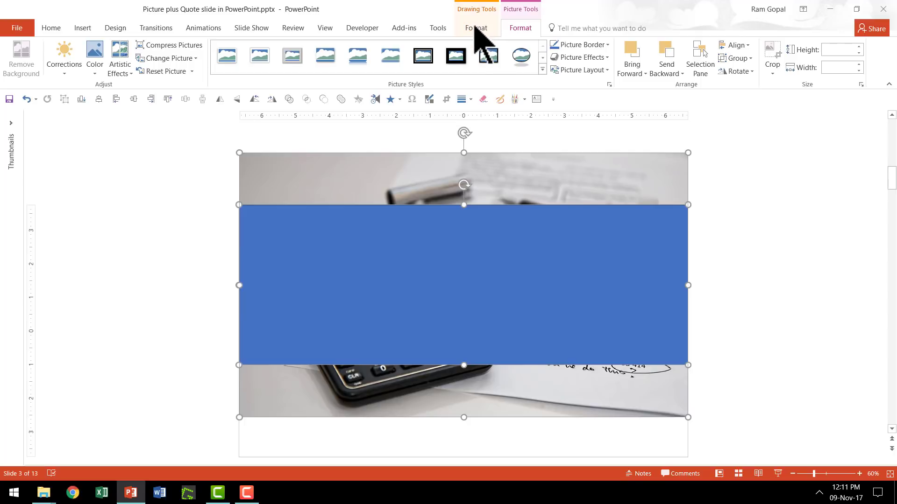
click(473, 25)
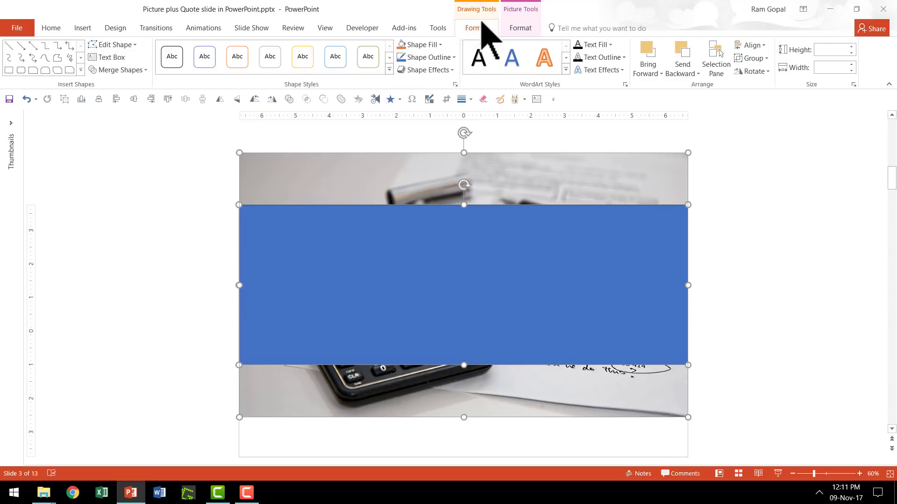
click(139, 71)
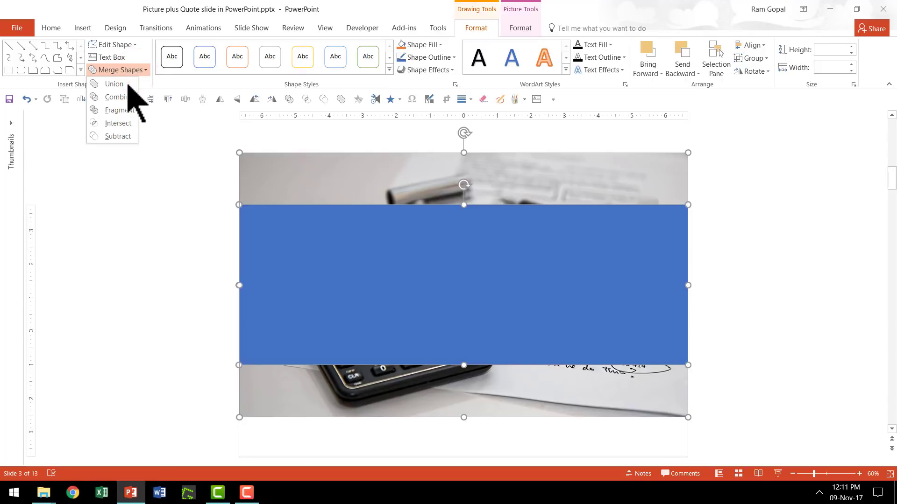
click(117, 124)
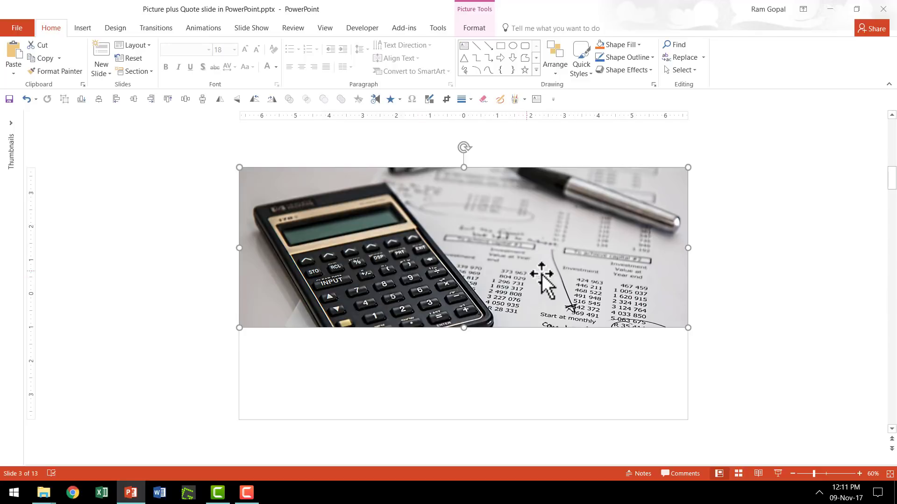
Step: Set the calculator banner's colour saturation to 0% so it turns greyscale
click(379, 237)
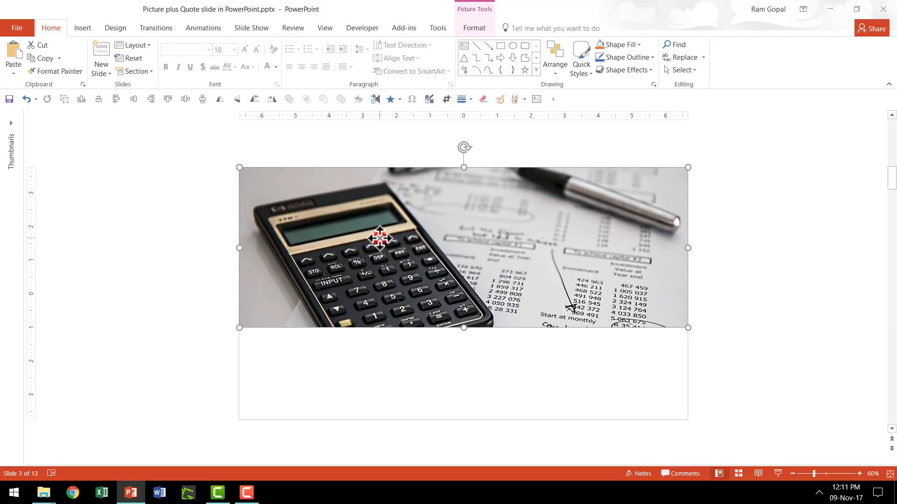
click(474, 28)
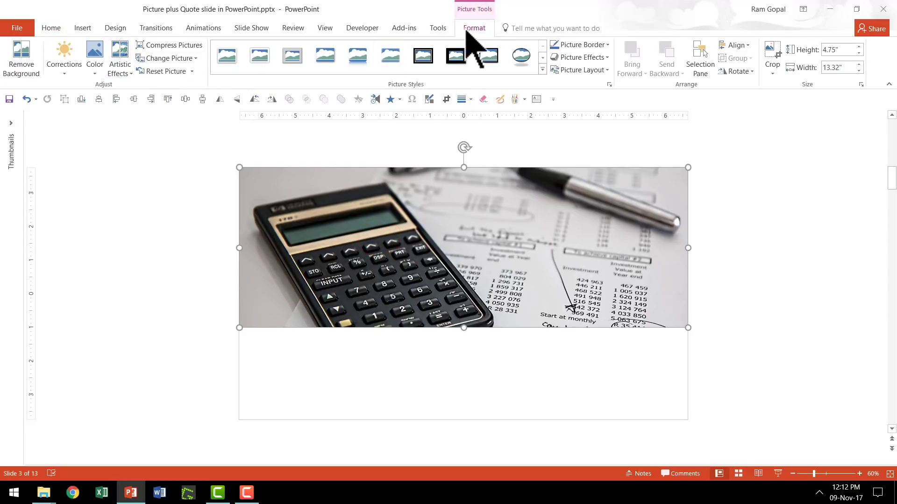
click(93, 74)
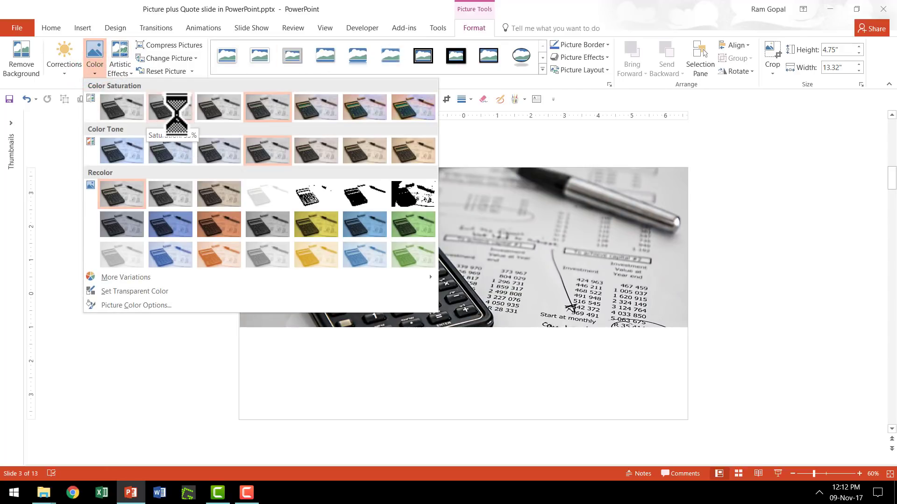
click(177, 114)
click(763, 256)
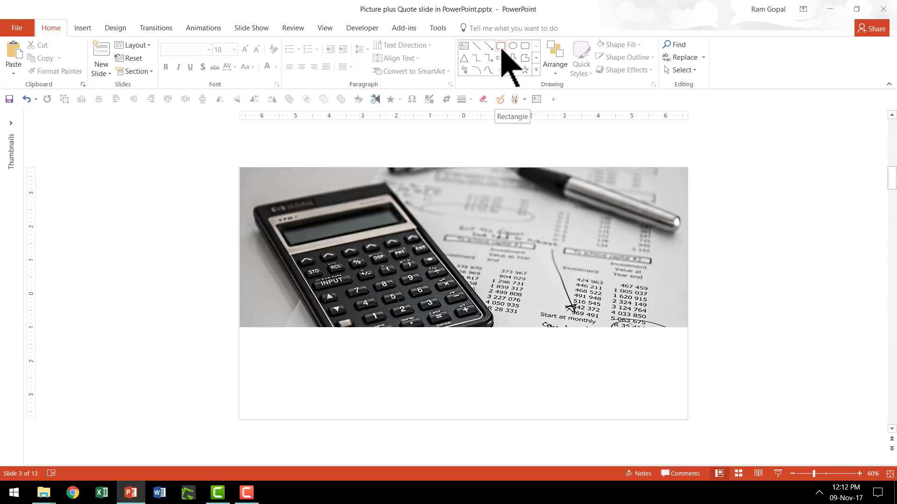
Step: Draw a thin rectangle strip along the bottom edge of the photo banner
click(500, 47)
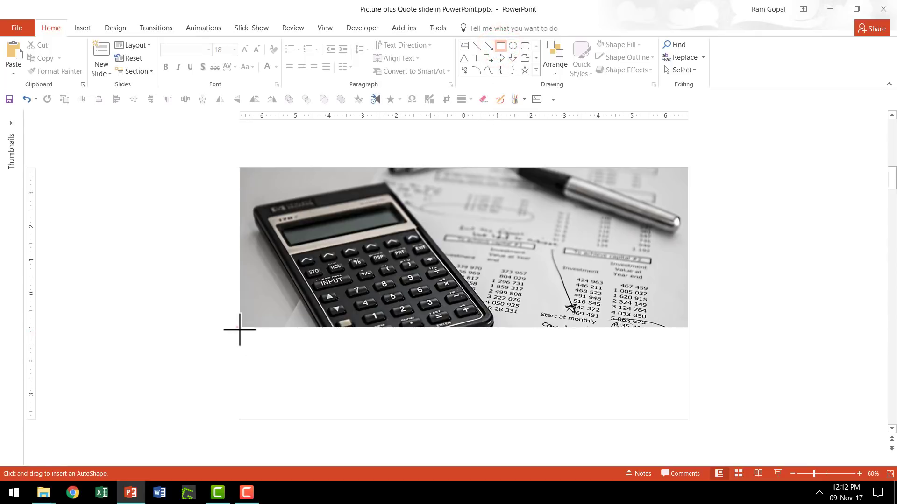
mouse_move(239, 329)
mouse_down()
mouse_move(431, 344)
mouse_move(690, 345)
mouse_up()
drag(464, 344, 464, 334)
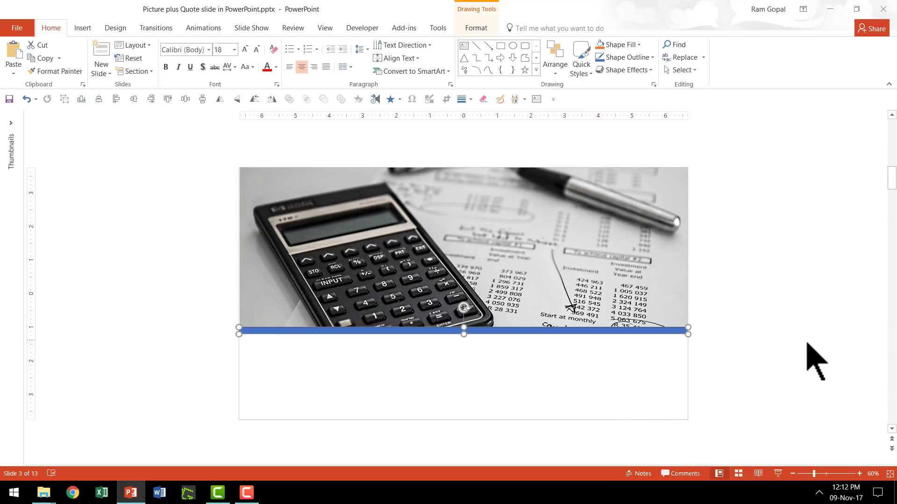
key(ctrl+Down)
key(ctrl+Down)
key(ctrl+Down)
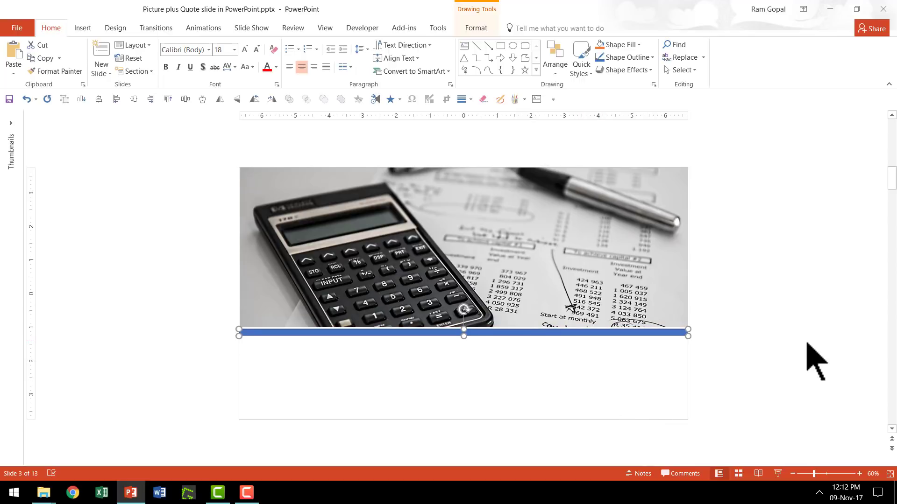
key(ctrl+Up)
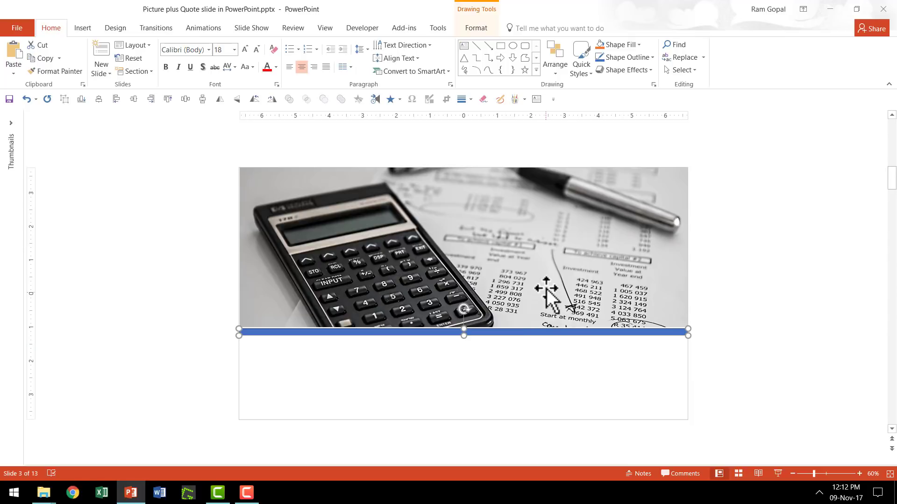
Step: Fill the strip with the calculator's dark grey via eyedropper and give it no outline
click(621, 45)
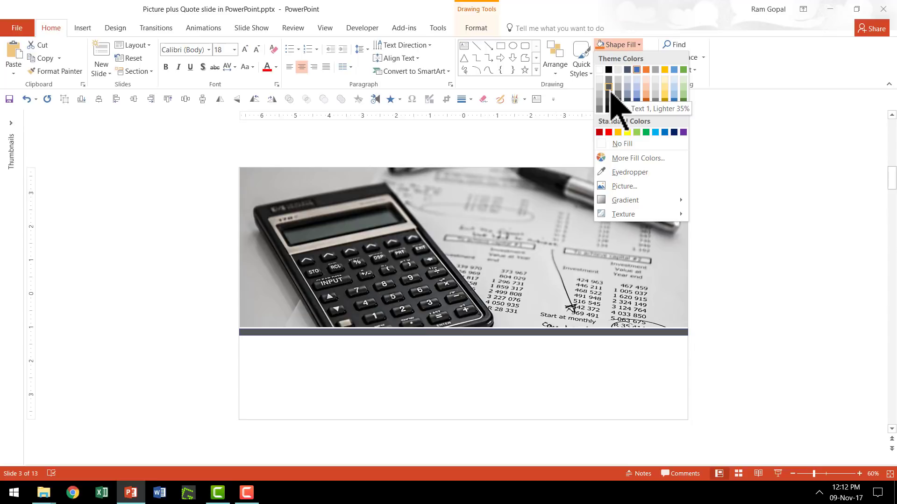
click(622, 172)
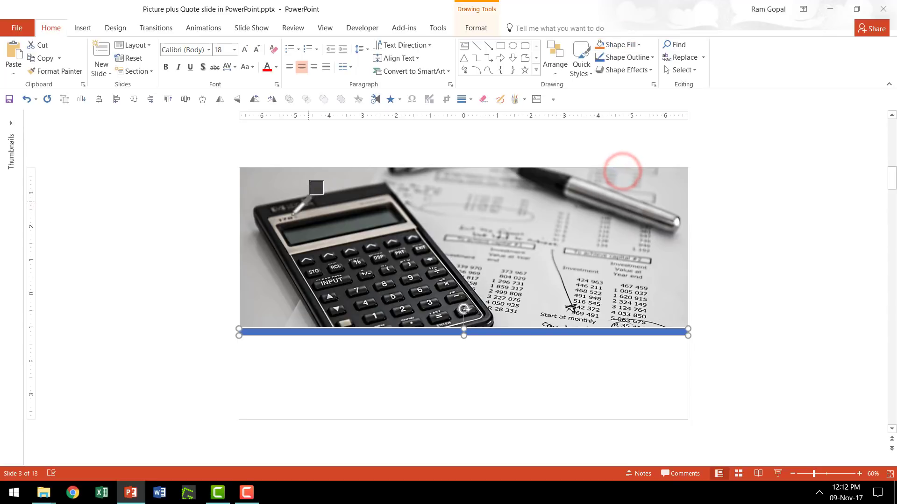
click(332, 198)
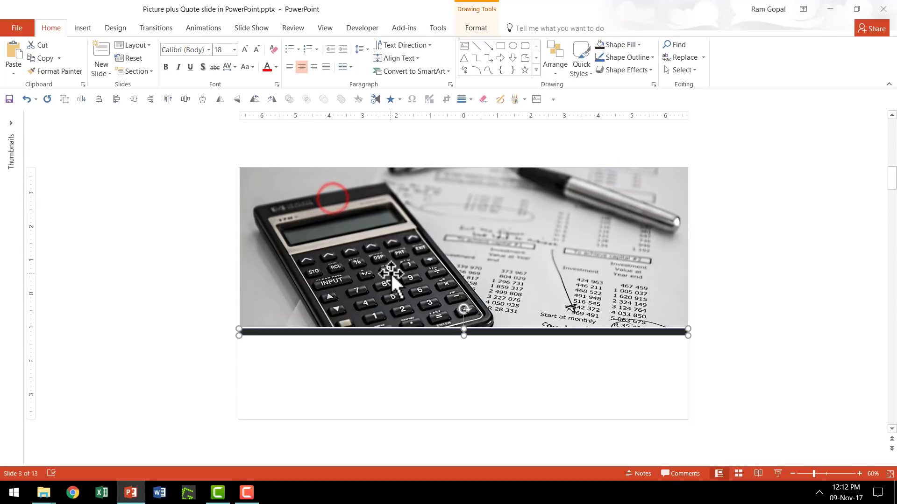
click(642, 57)
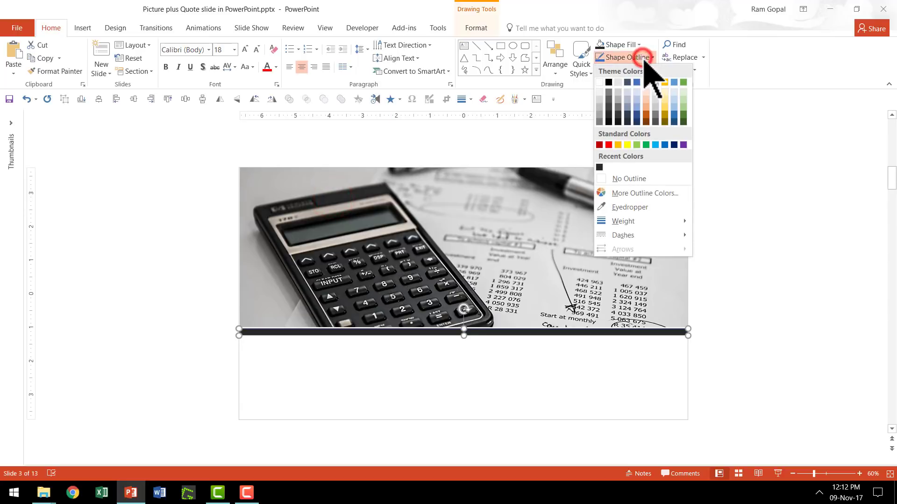
click(626, 178)
click(765, 230)
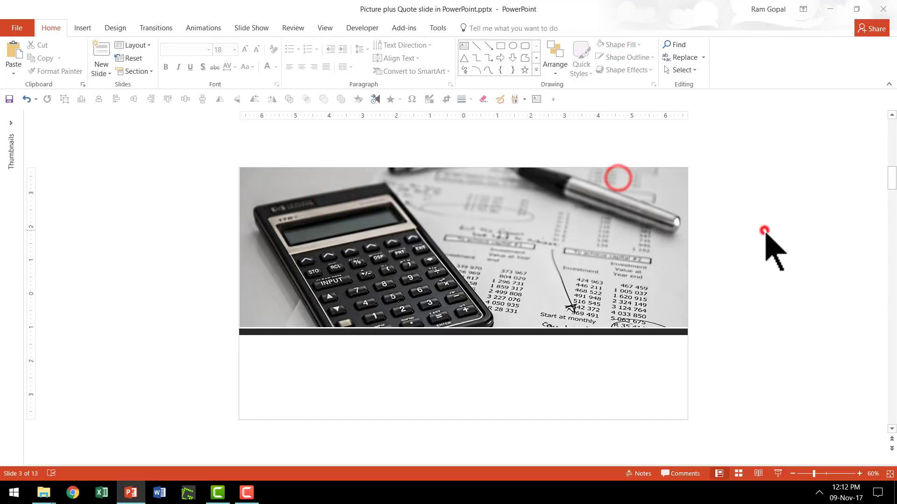
Step: Duplicate the dark strip down to the slide's bottom edge and thin it into a line
click(602, 336)
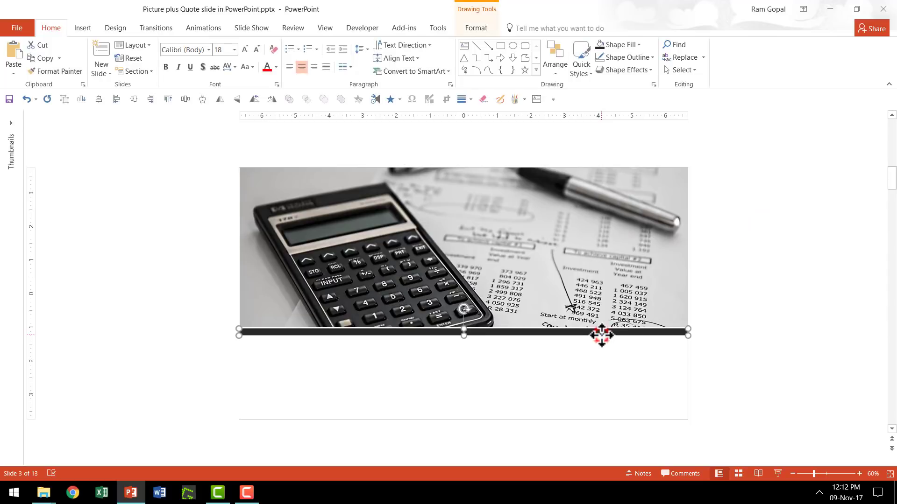
click(601, 335)
drag(602, 335, 589, 417)
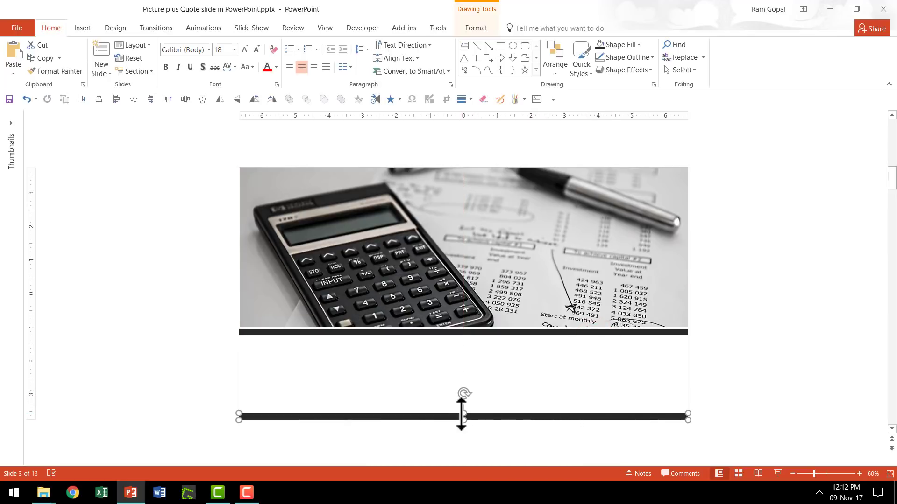
drag(465, 413, 465, 421)
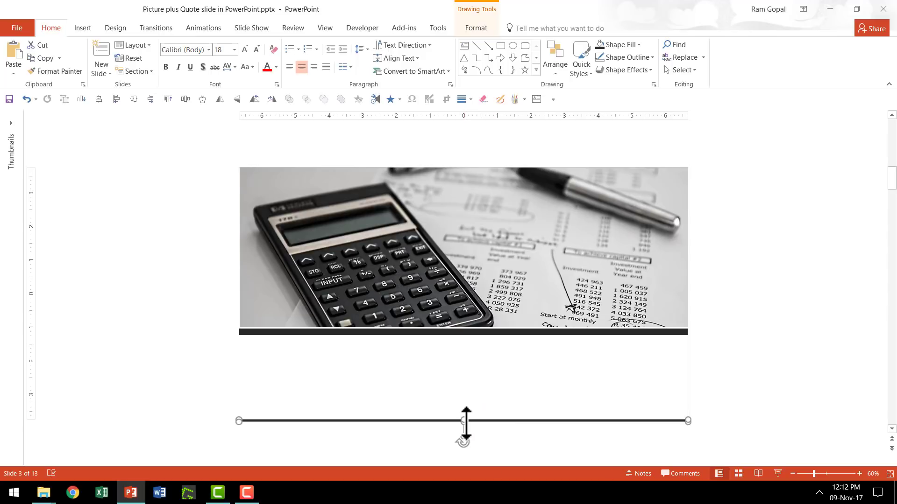
click(417, 344)
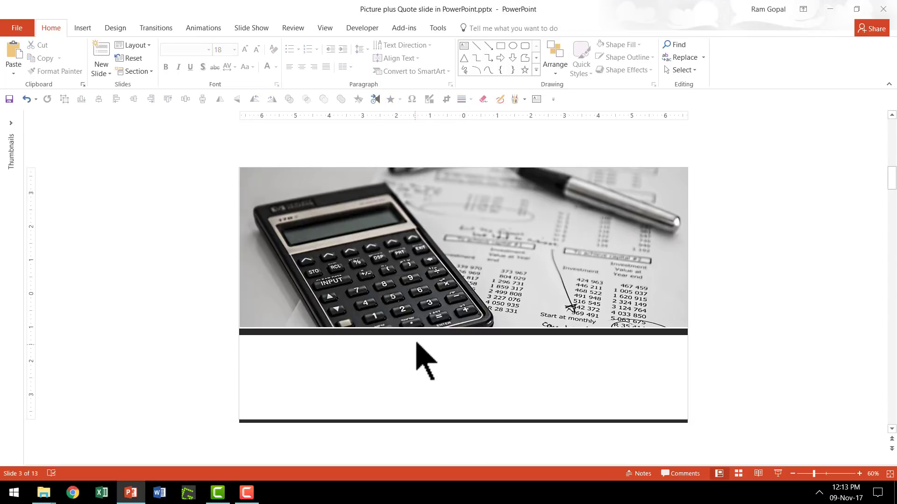
Step: Draw a circle over the banner's lower-left edge, filled with the photo's light grey
click(890, 474)
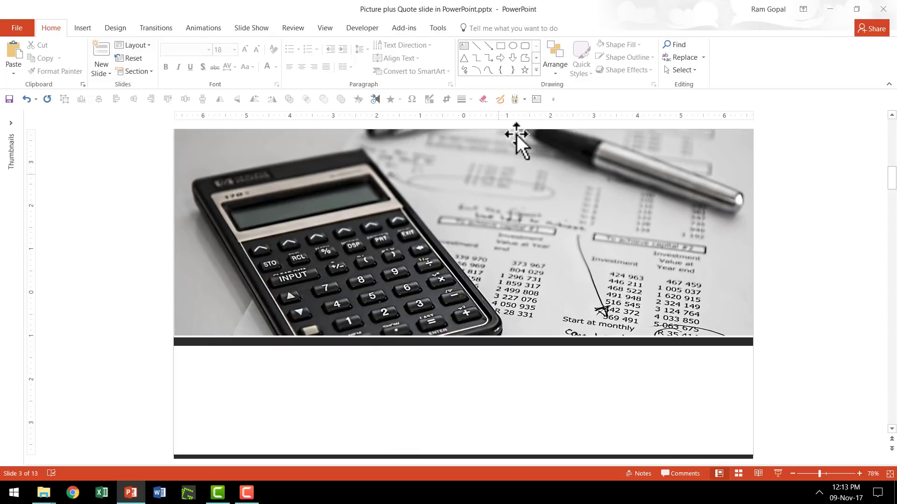
click(536, 71)
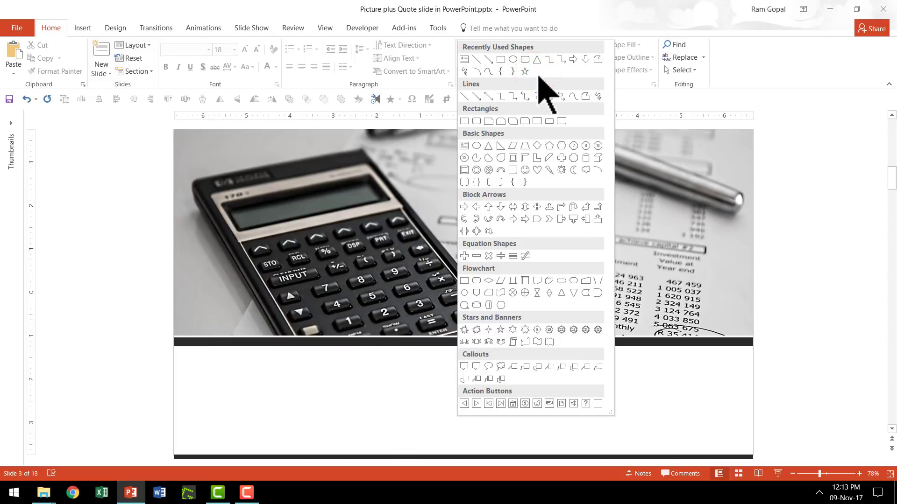
click(479, 146)
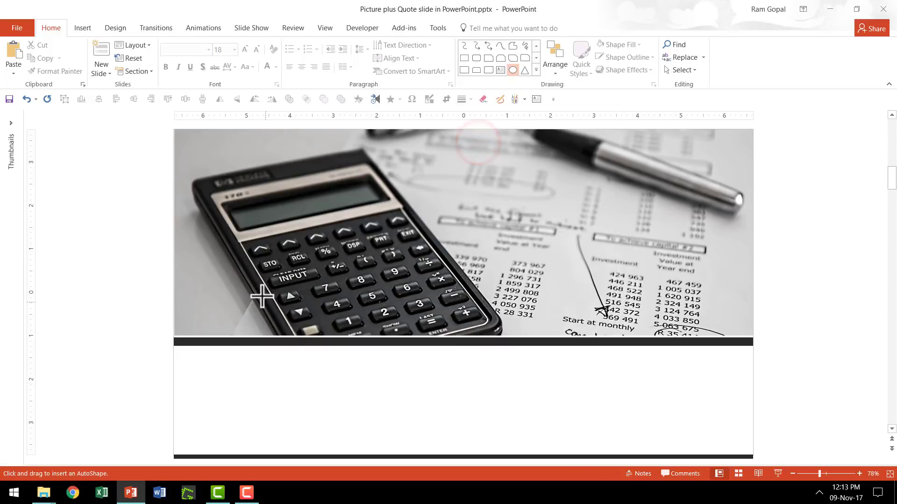
mouse_move(231, 299)
mouse_down()
mouse_move(372, 413)
mouse_move(297, 372)
mouse_move(315, 372)
mouse_up()
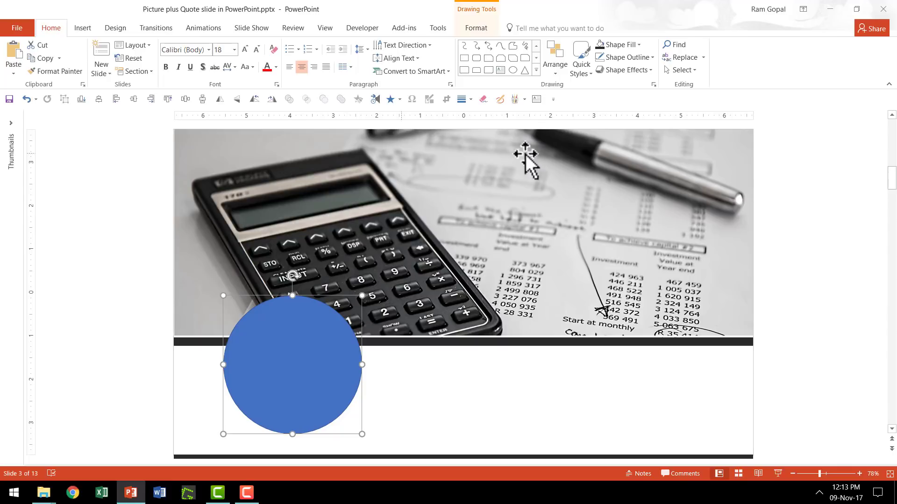
click(629, 44)
click(635, 194)
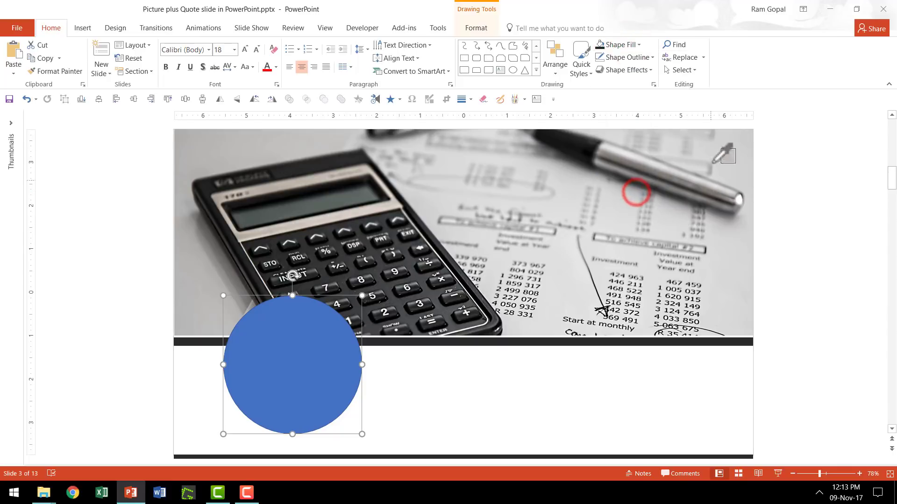
click(739, 143)
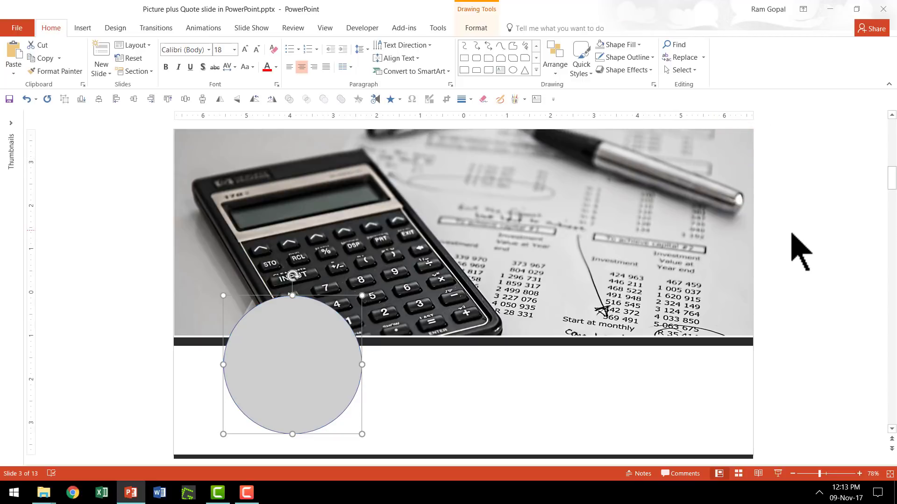
Step: Give the circle a white outline with 6 pt weight
click(640, 58)
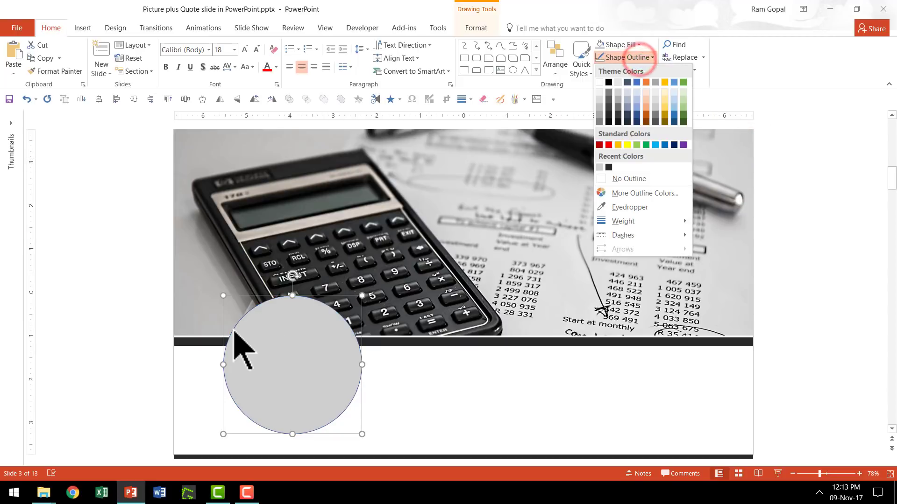
click(599, 84)
click(621, 56)
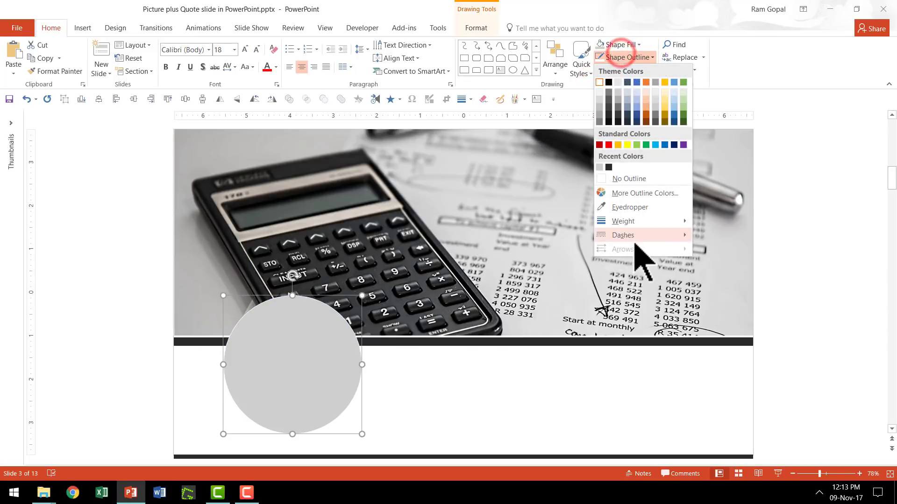
click(644, 221)
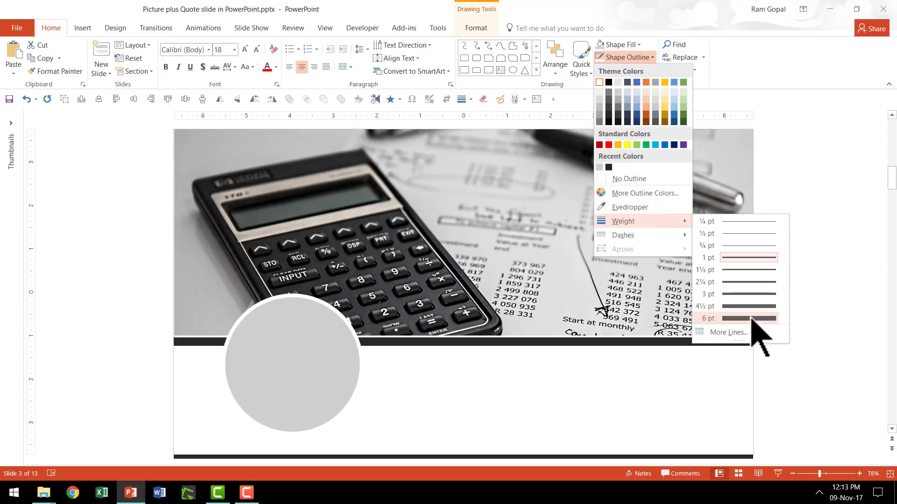
click(750, 318)
click(804, 313)
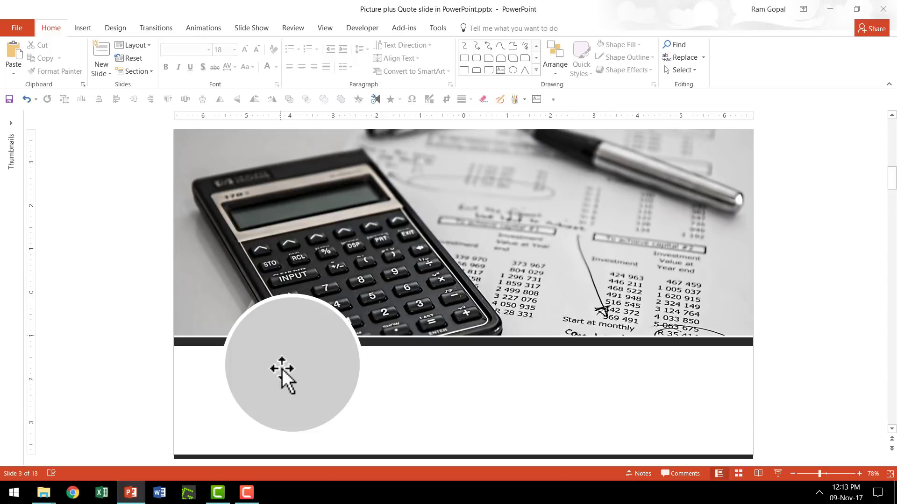
click(500, 70)
Step: Add a text box left of the slide reading 'Your Subtitle Text', fixing the typo
click(94, 253)
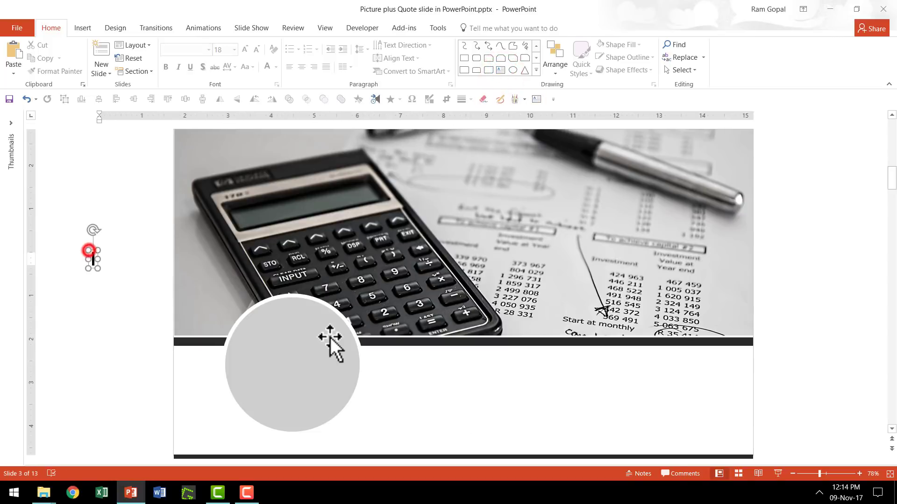
text(Your )
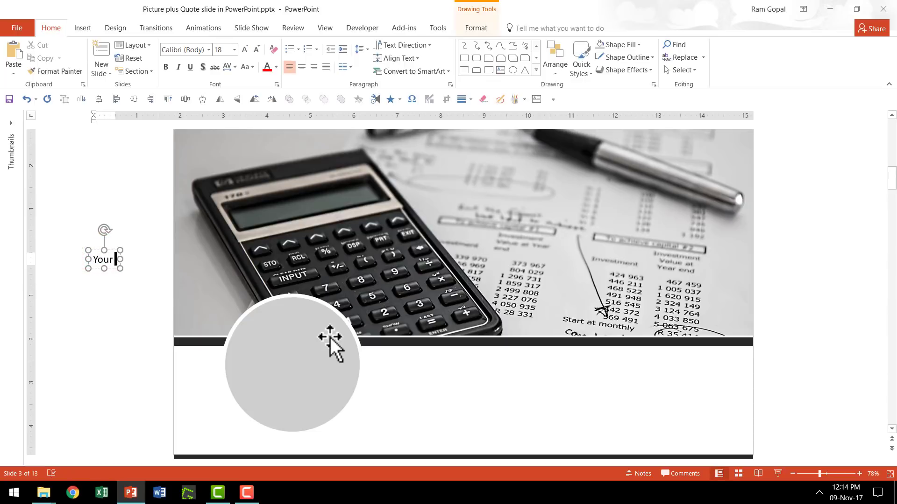
text(Suibtitle Text)
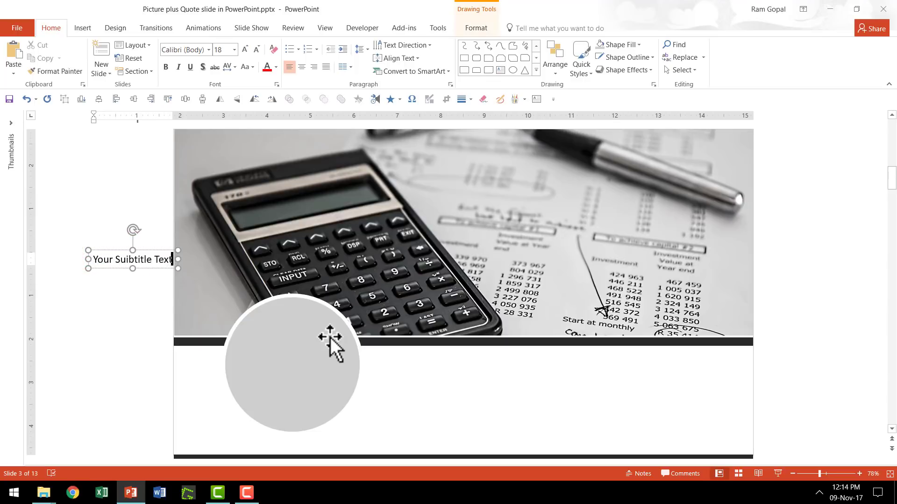
click(129, 260)
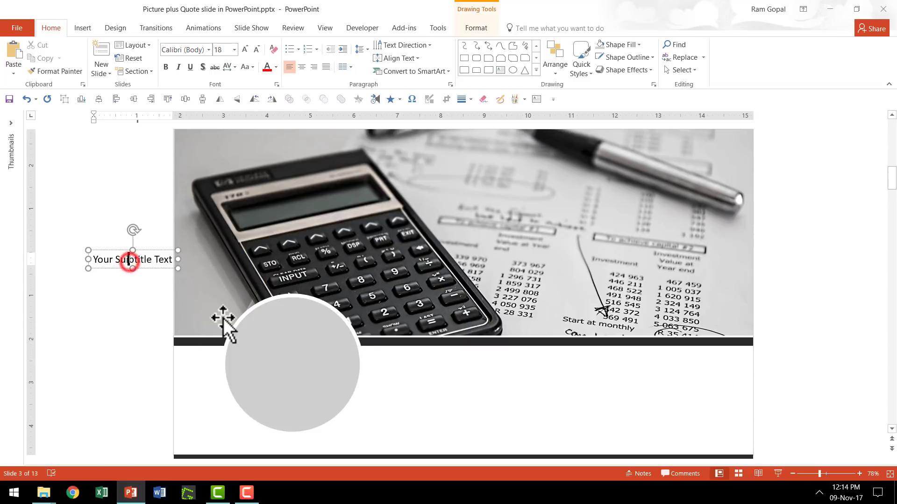
key(BackSpace)
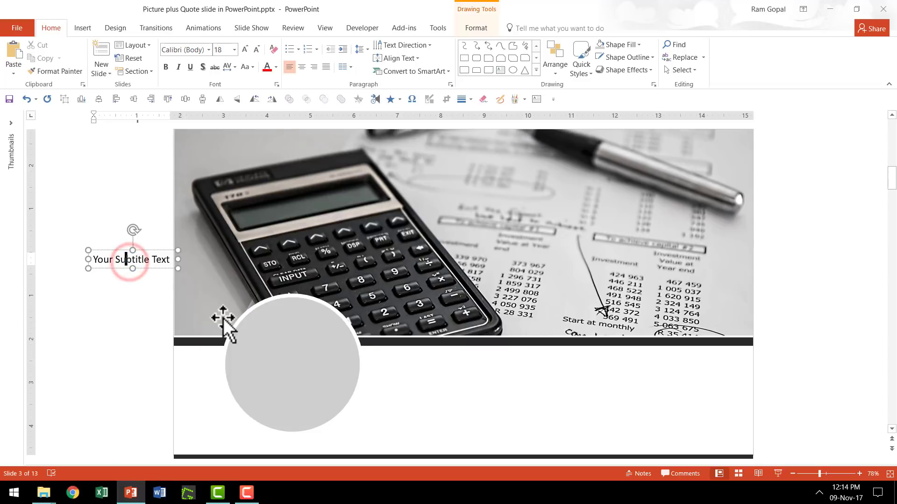
click(114, 246)
click(133, 264)
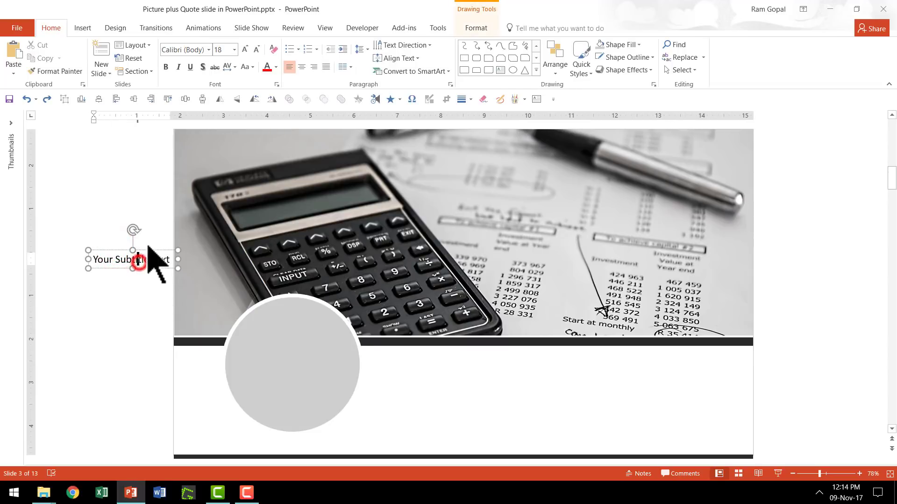
click(146, 248)
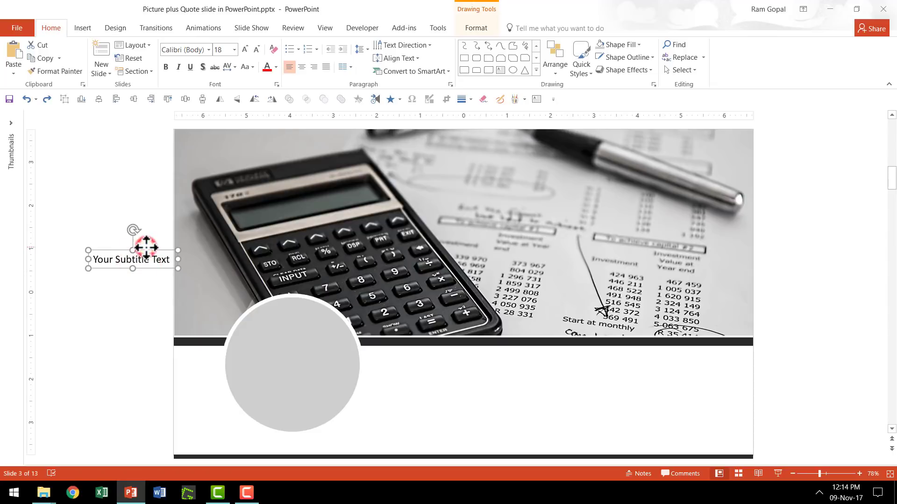
Step: Set the subtitle font to Tw Cen MT Condensed Extra Bold and enlarge it to 32 pt
click(209, 49)
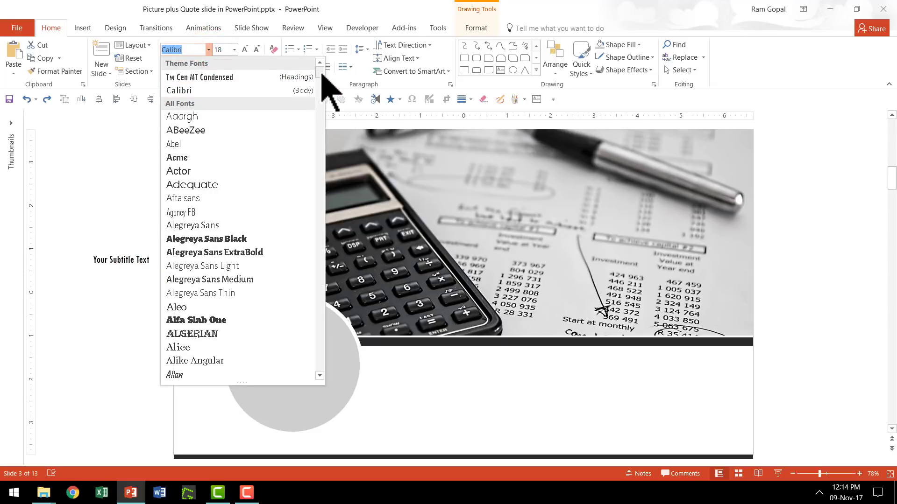
mouse_move(320, 71)
mouse_down()
mouse_move(314, 360)
mouse_move(326, 371)
mouse_up()
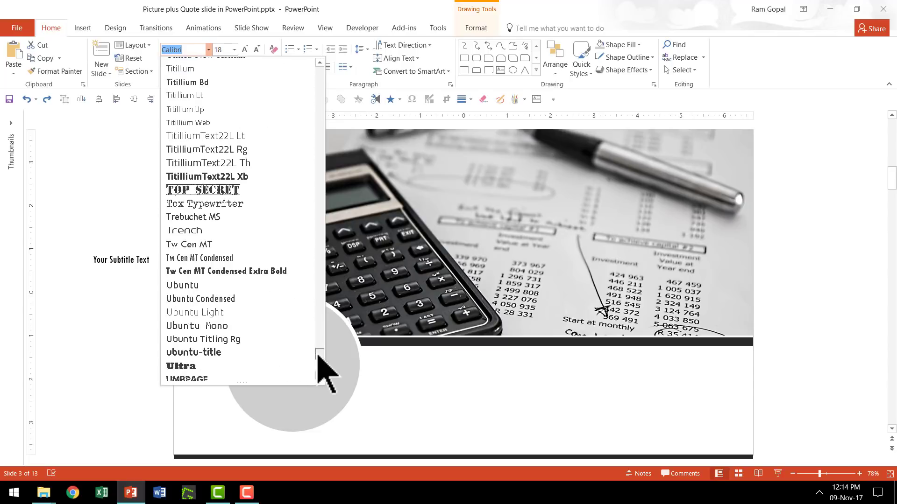
click(253, 272)
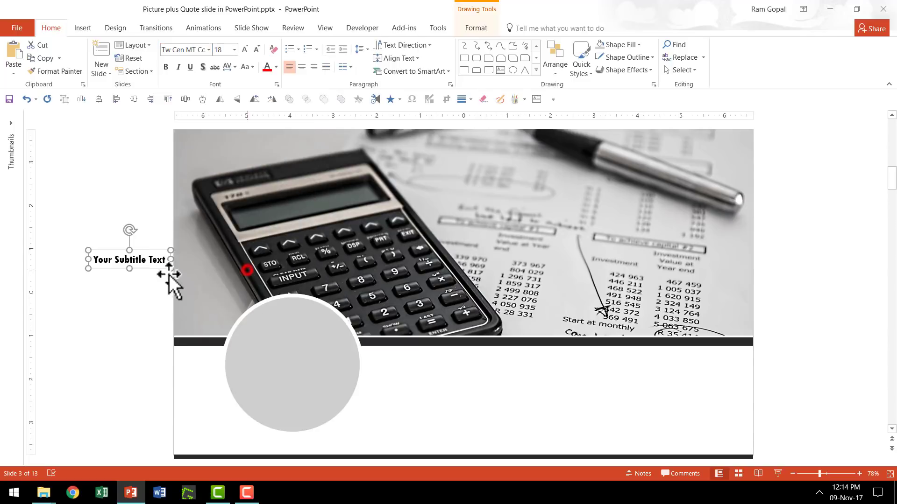
click(148, 251)
click(242, 48)
click(242, 49)
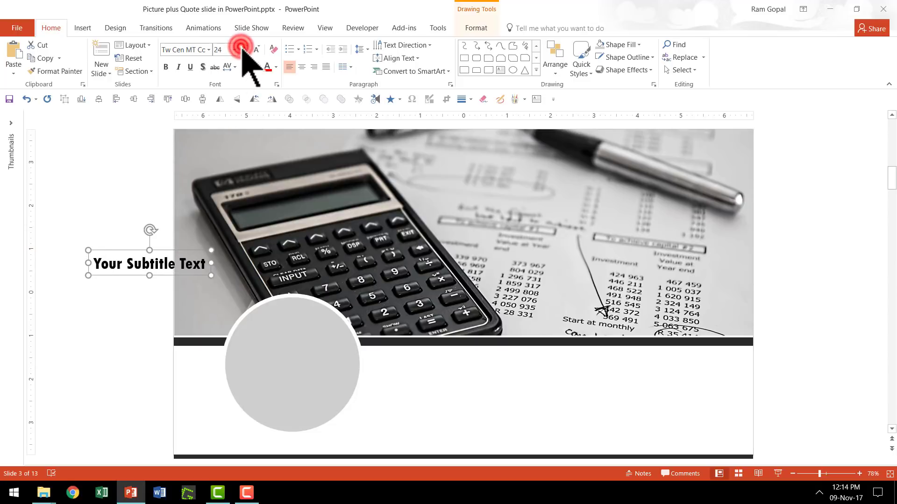
click(242, 49)
click(243, 48)
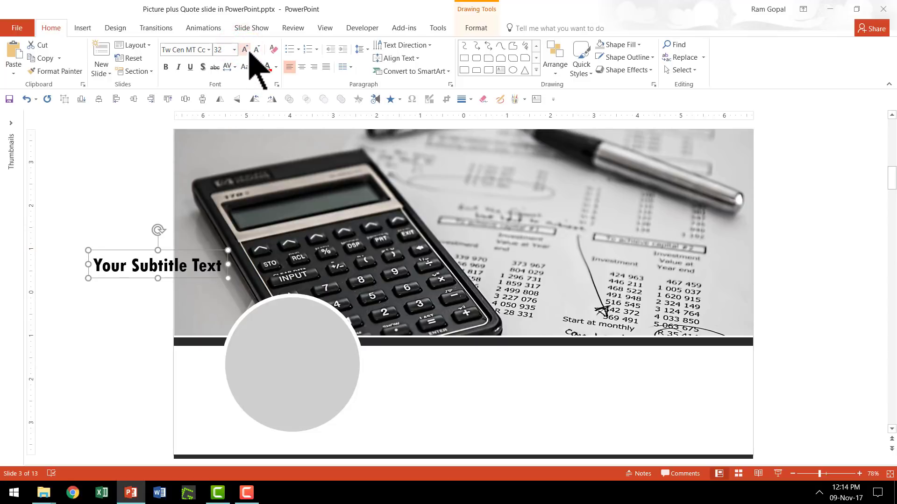
Step: Move the subtitle into the grey circle, wrap it, enlarge it to 40 pt and centre-align it
drag(225, 264, 189, 286)
drag(154, 251, 301, 331)
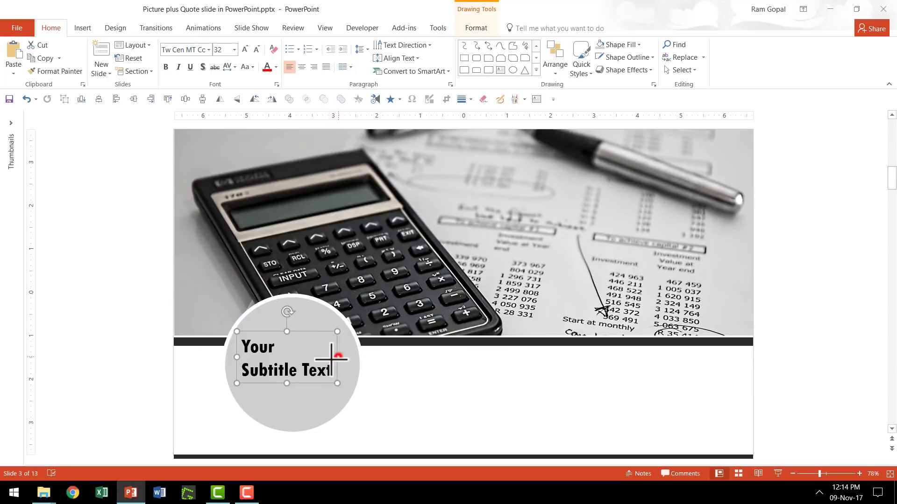
drag(332, 359, 328, 357)
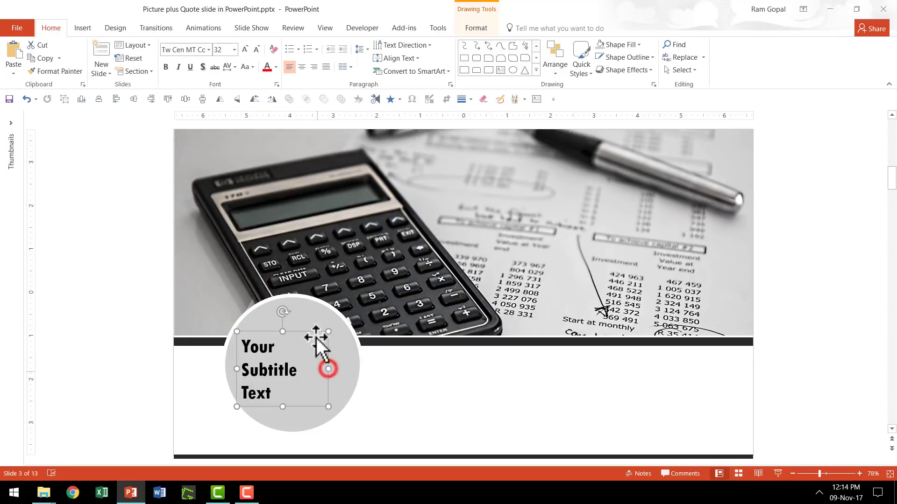
click(245, 50)
click(245, 51)
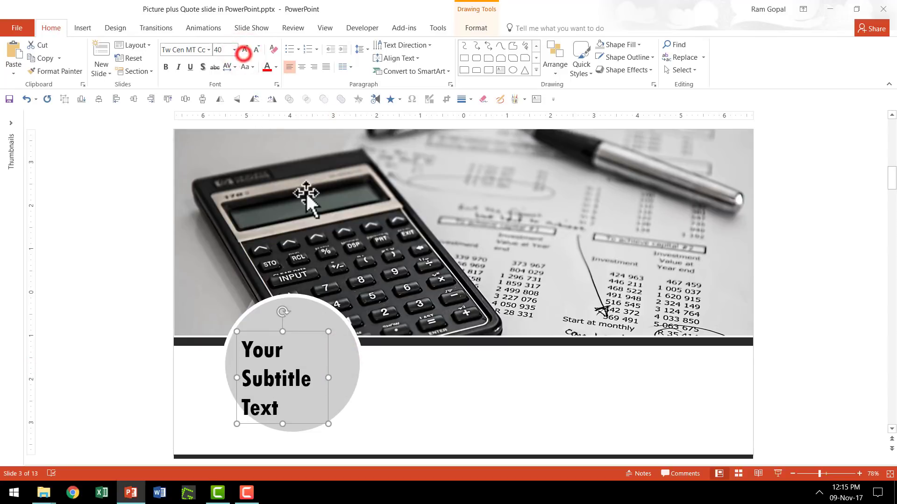
drag(330, 374, 369, 365)
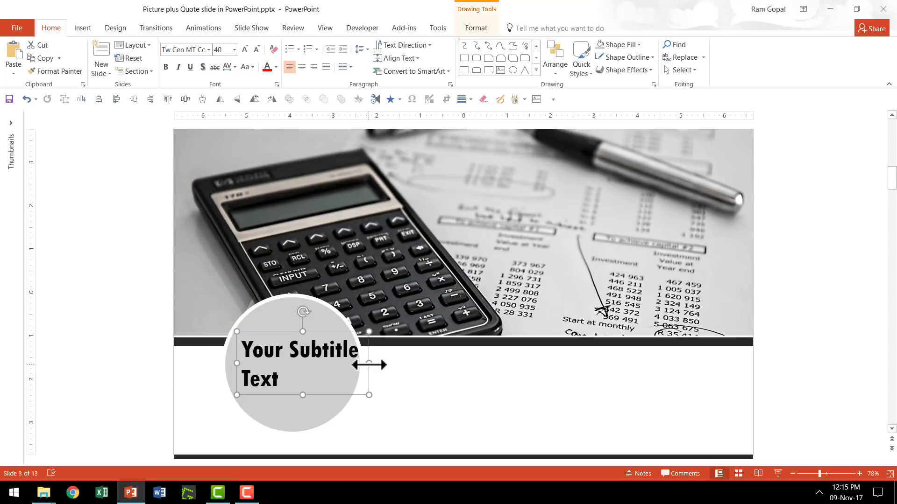
click(302, 69)
drag(355, 333, 344, 343)
click(416, 421)
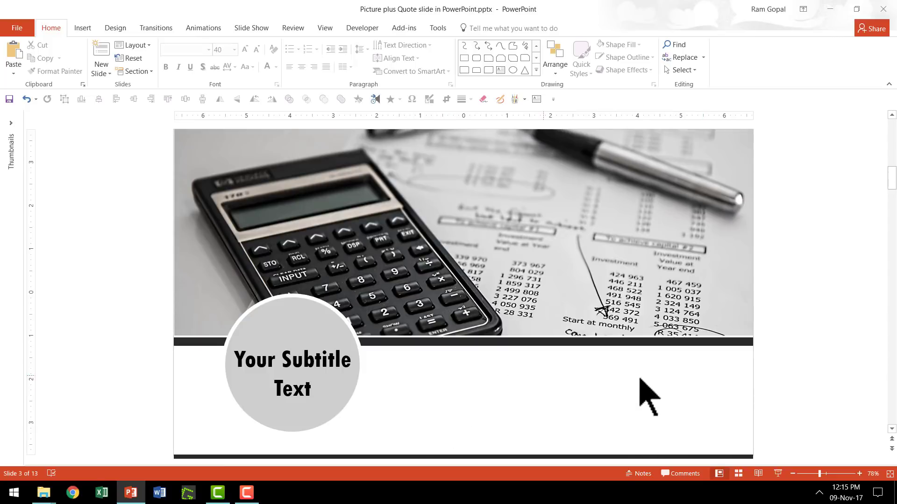
Step: Copy the 'You can replace this sample text' quote paragraph on slide 2
scroll(616, 403, up, 1)
click(496, 364)
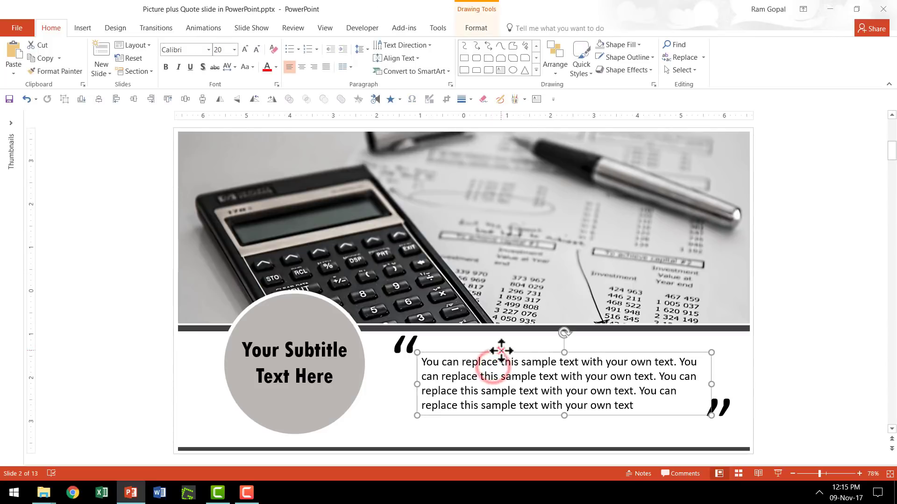
right_click(500, 347)
key(Escape)
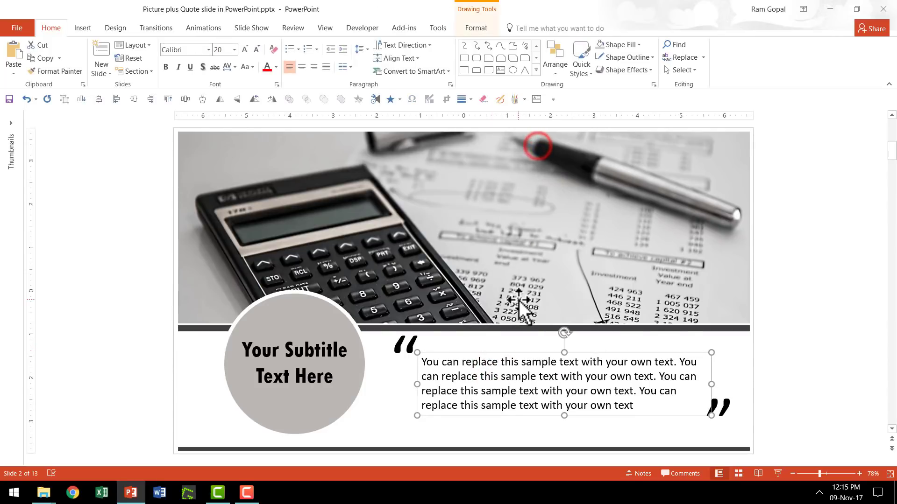
Step: Paste the quote paragraph onto slide 3 beside the grey circle, nudged slightly left and down
scroll(519, 301, down, 1)
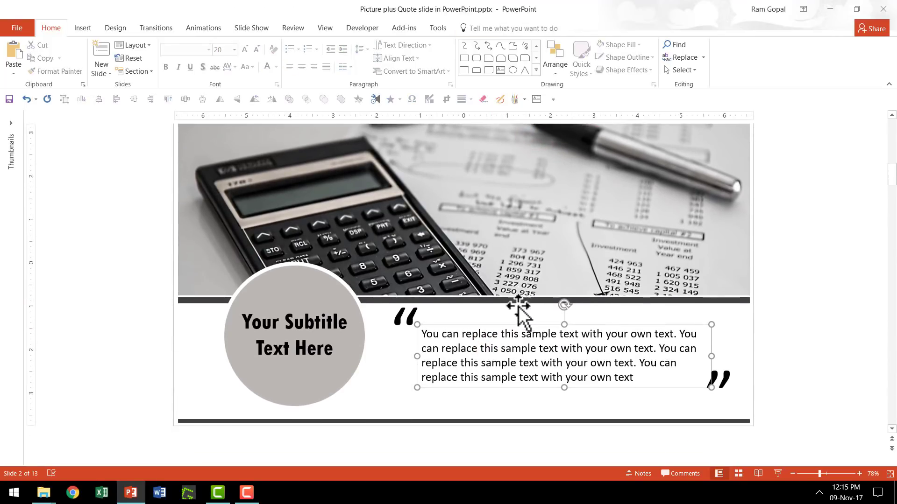
scroll(516, 310, down, 2)
right_click(497, 385)
click(512, 390)
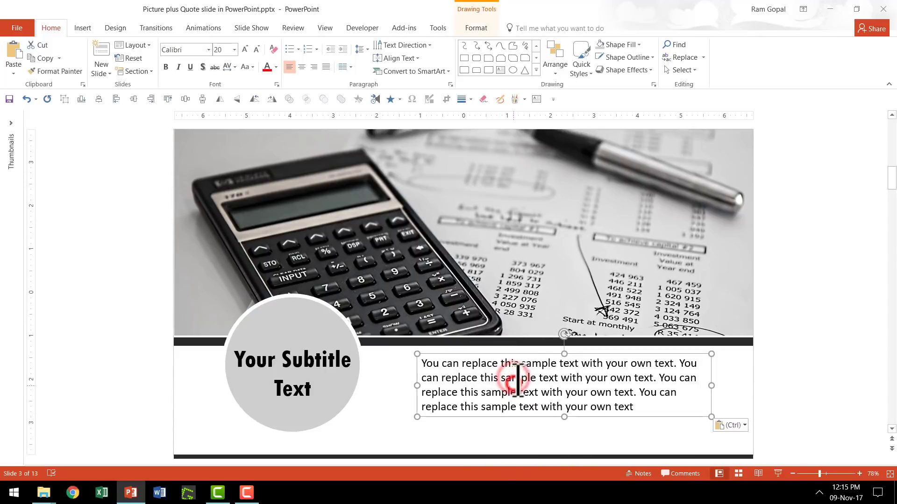
drag(539, 359, 528, 374)
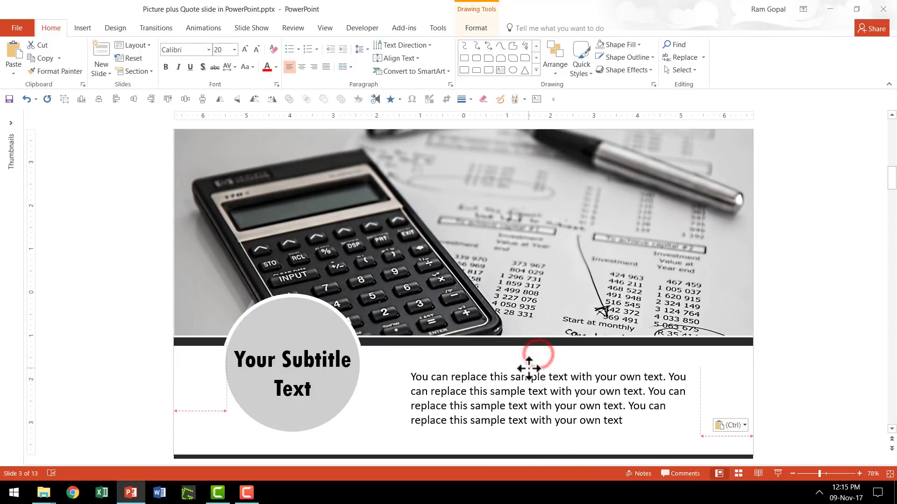
click(737, 398)
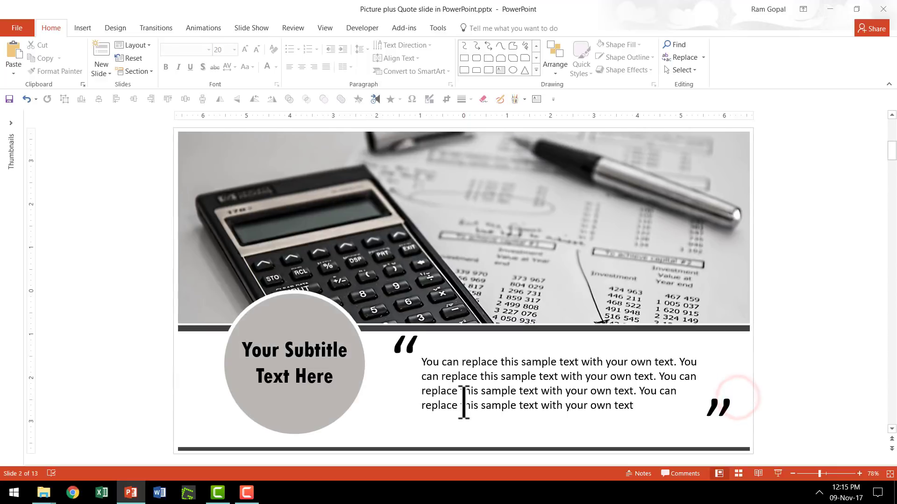
scroll(730, 411, up, 1)
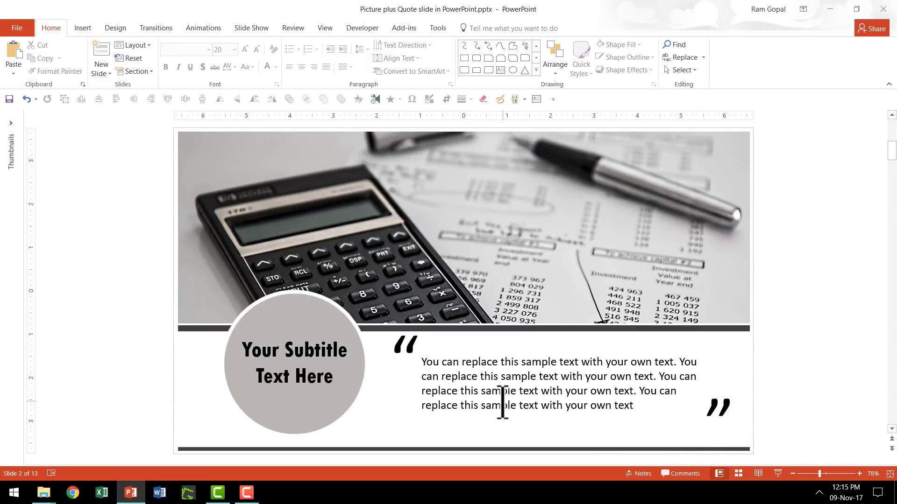
scroll(502, 403, down, 1)
scroll(502, 402, down, 1)
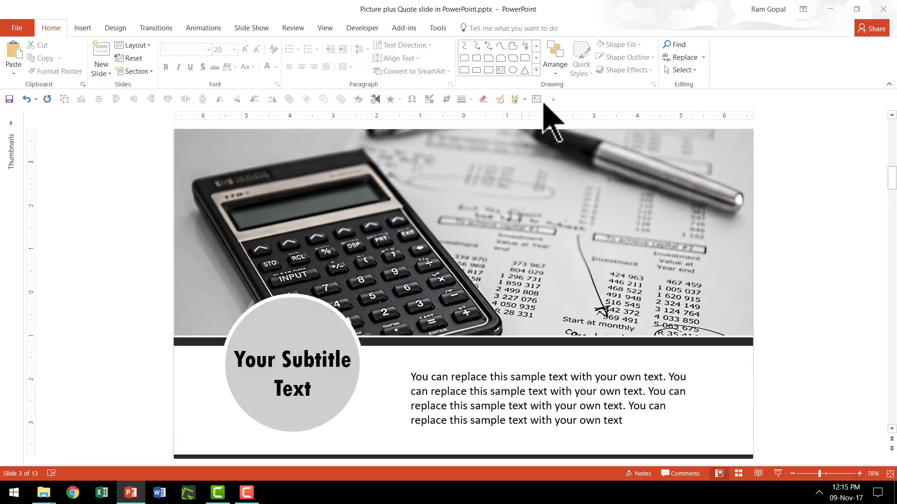
Step: Add a small text box left of slide 3 containing an opening quotation mark “
click(500, 70)
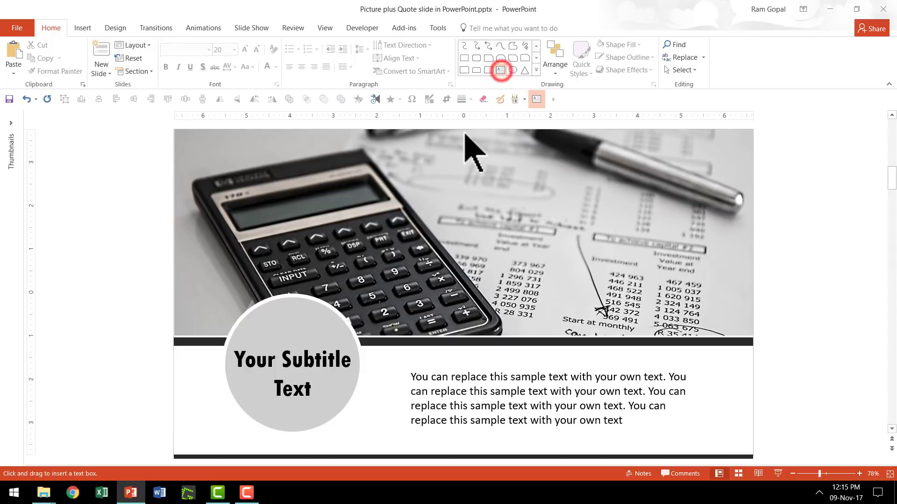
click(102, 298)
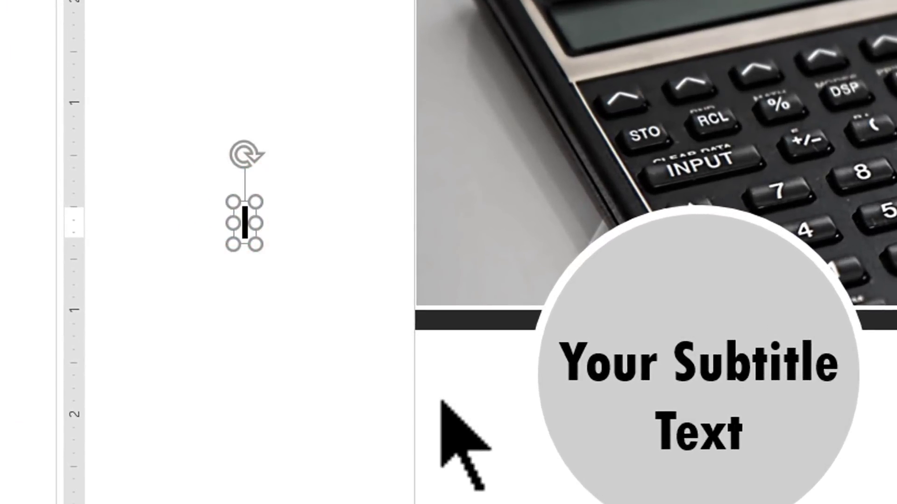
text("")
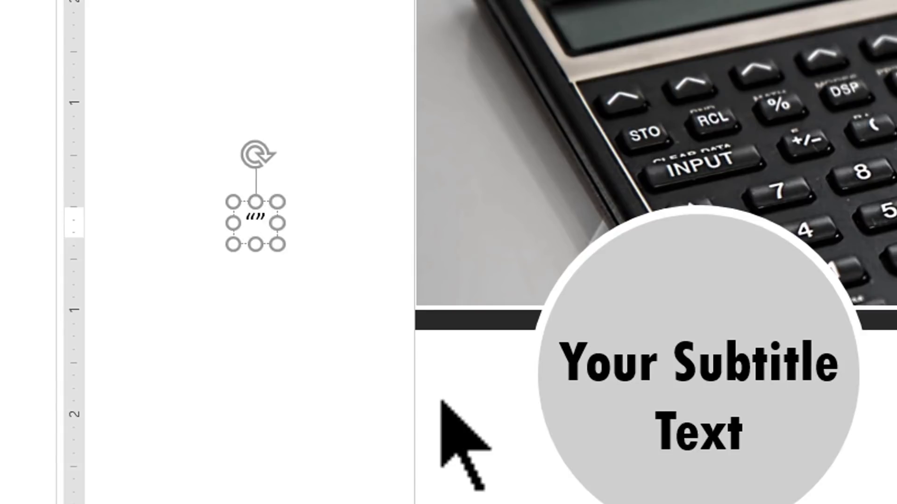
Step: Duplicate the quotation-mark box below and change the copy's character to a closing ”
click(263, 200)
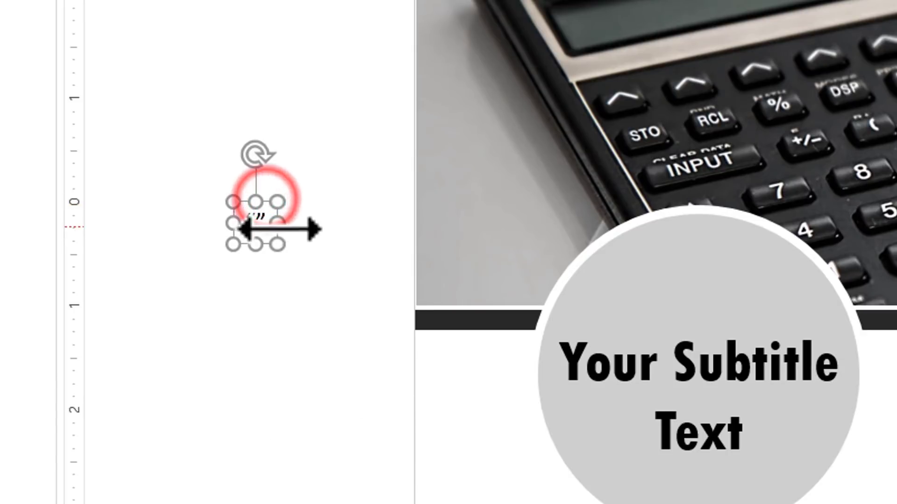
drag(280, 229, 295, 256)
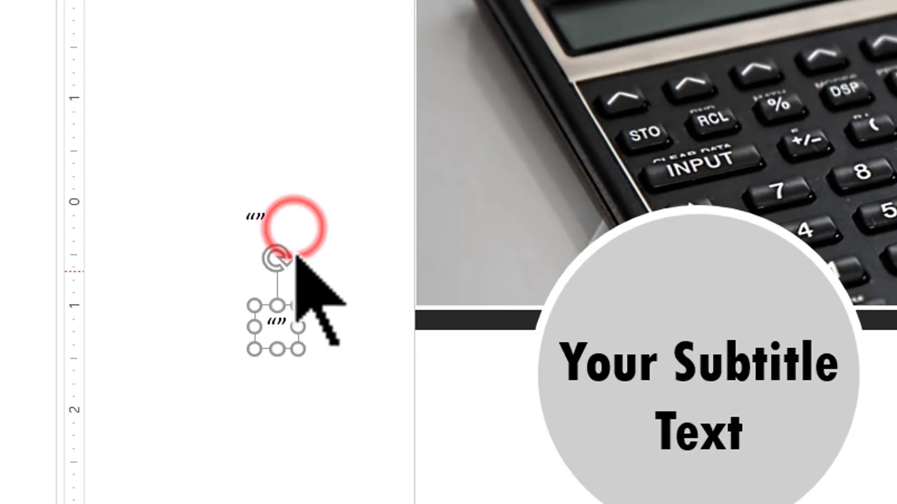
click(255, 218)
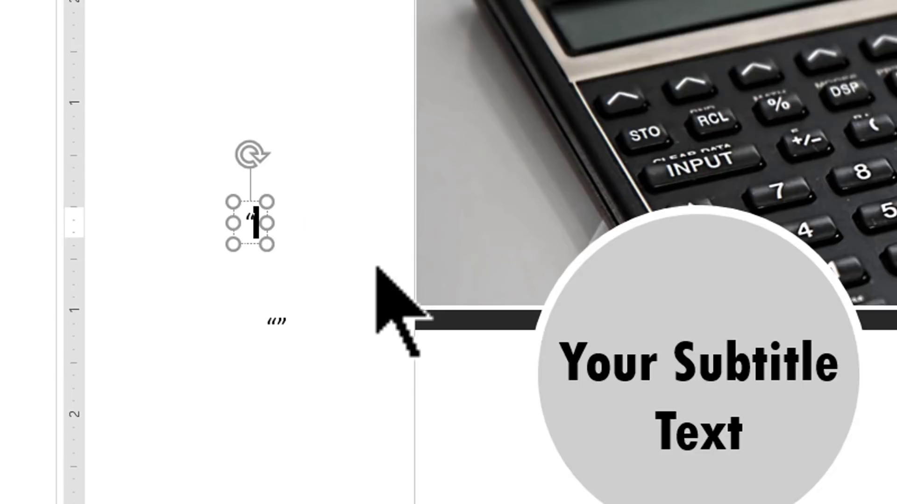
click(277, 324)
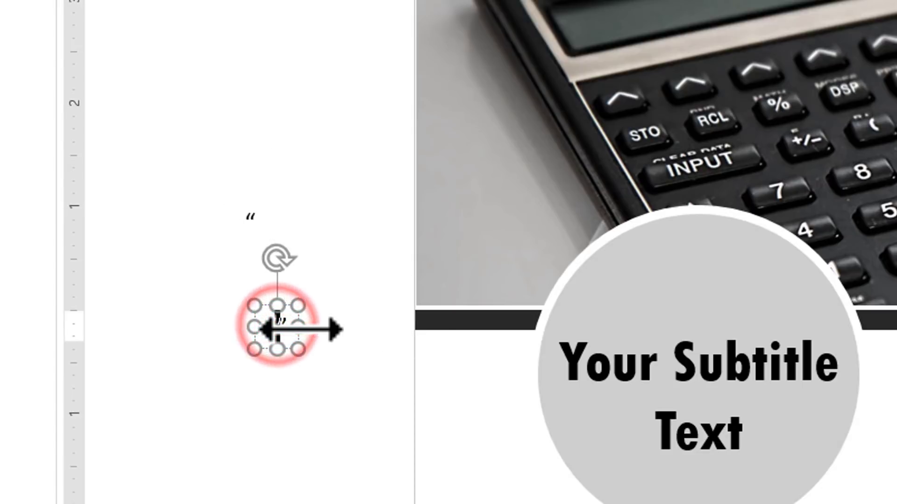
key(BackSpace)
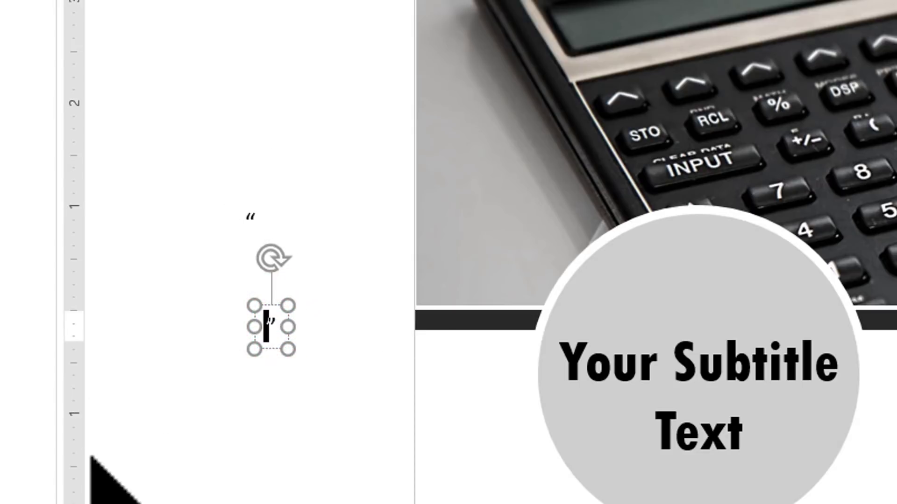
text(")
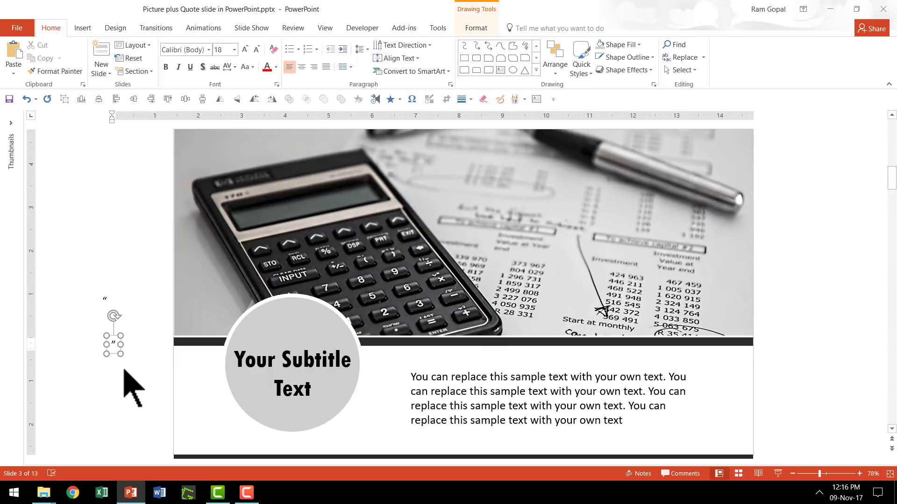
Step: Set both quotation-mark boxes to font size 96
mouse_move(135, 387)
mouse_down()
mouse_move(65, 248)
mouse_move(63, 261)
mouse_up()
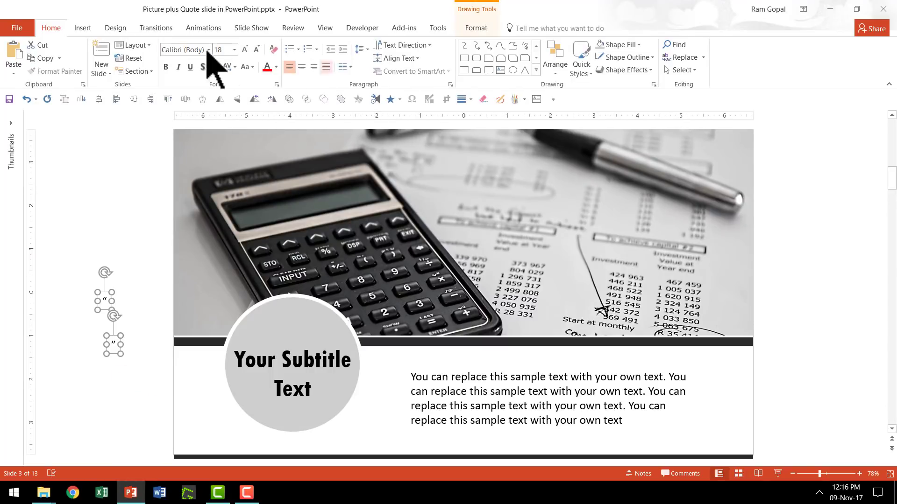
click(234, 49)
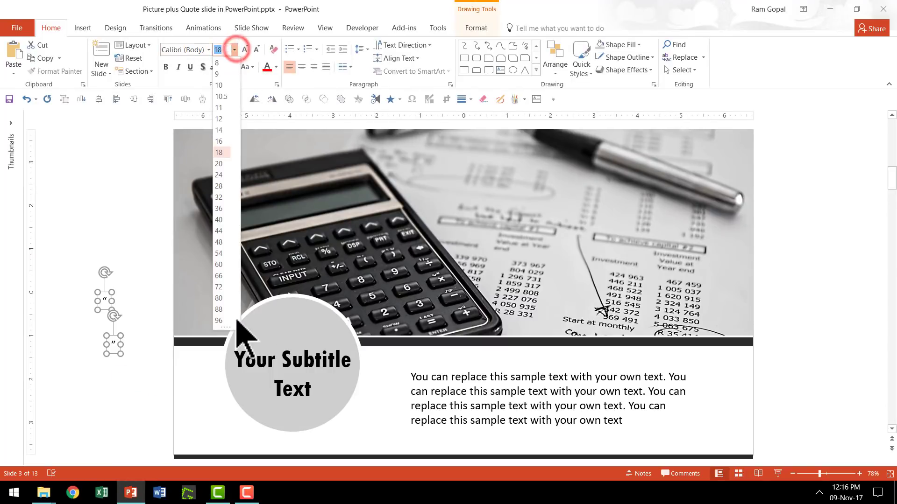
click(219, 320)
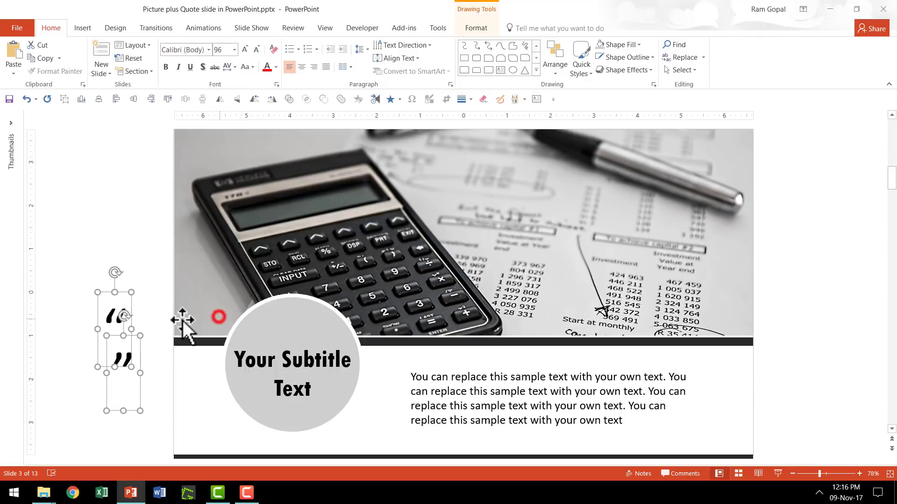
click(134, 310)
Step: Place the opening quote before the paragraph and the closing quote at its lower right
click(135, 310)
drag(129, 309, 411, 354)
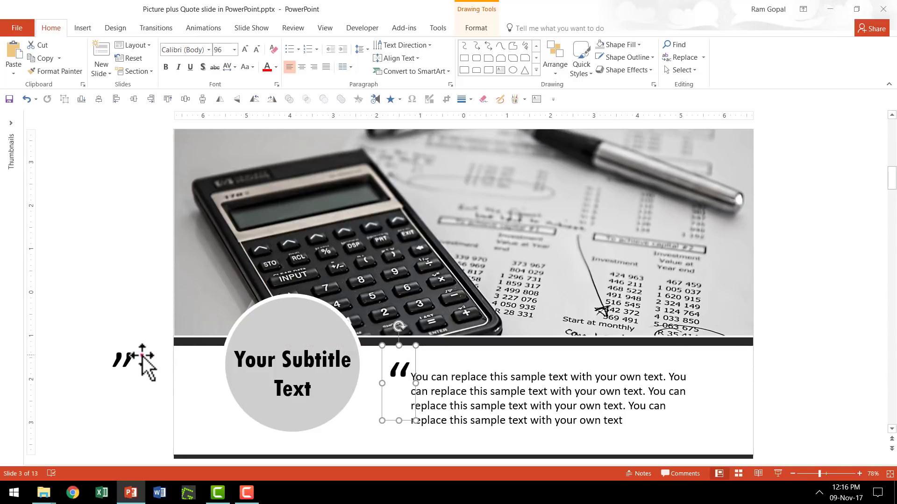
drag(141, 355, 717, 414)
click(799, 399)
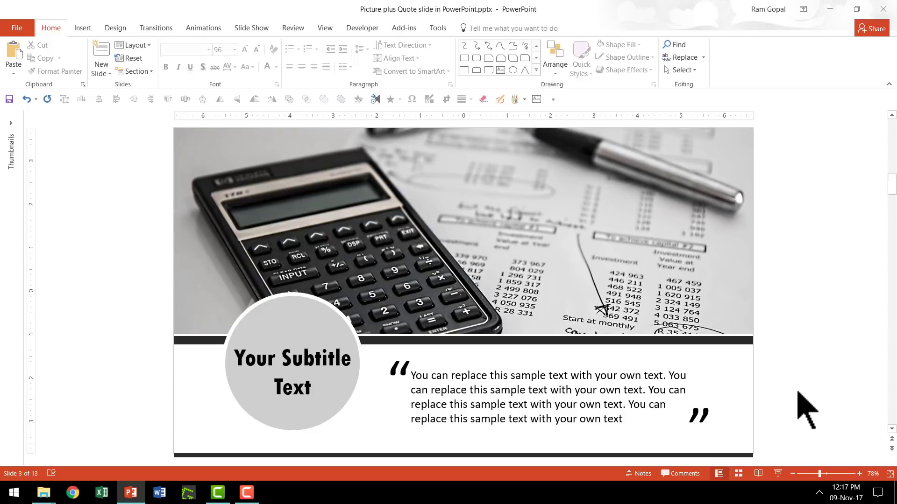
Step: Scroll down to the next slide in the deck
scroll(798, 393, down, 1)
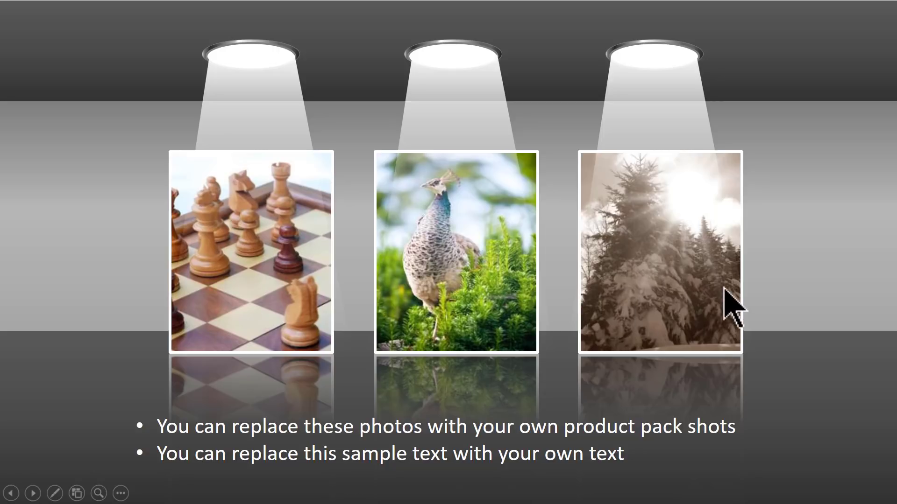
Step: Advance to the Three images with captions slide and play its banner and captioned-photo animations
click(765, 301)
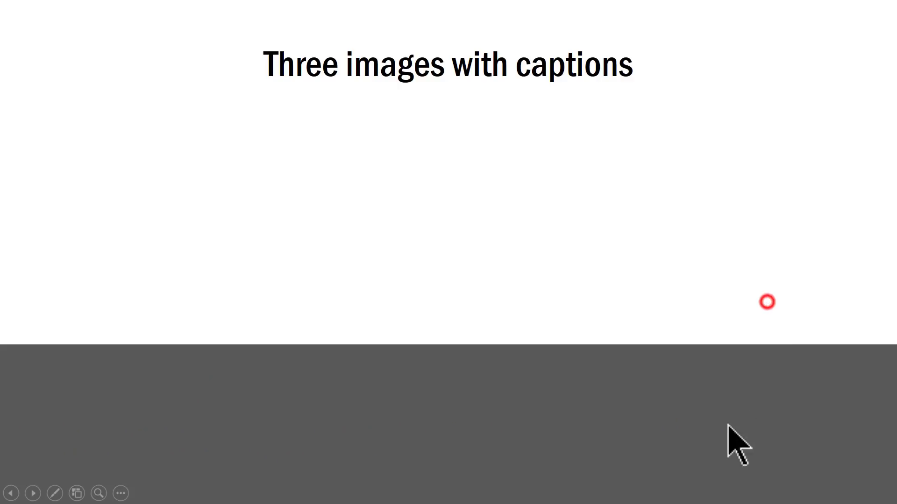
click(783, 381)
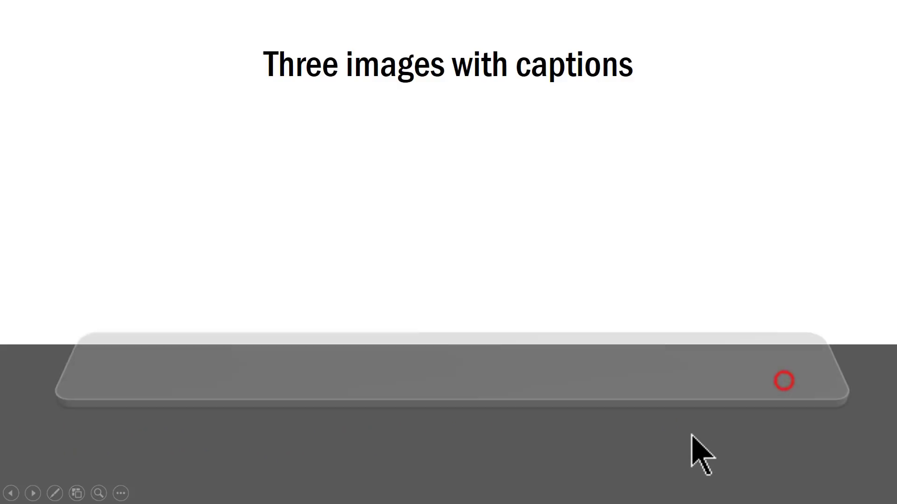
click(829, 368)
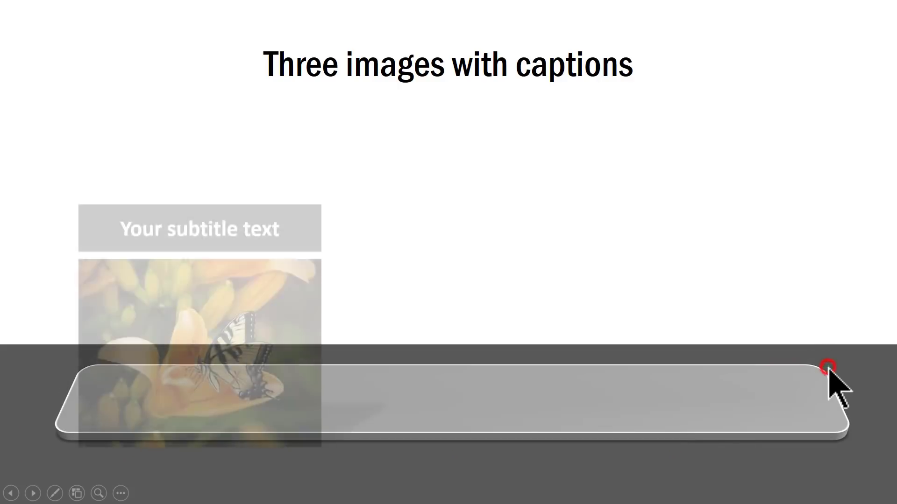
click(778, 381)
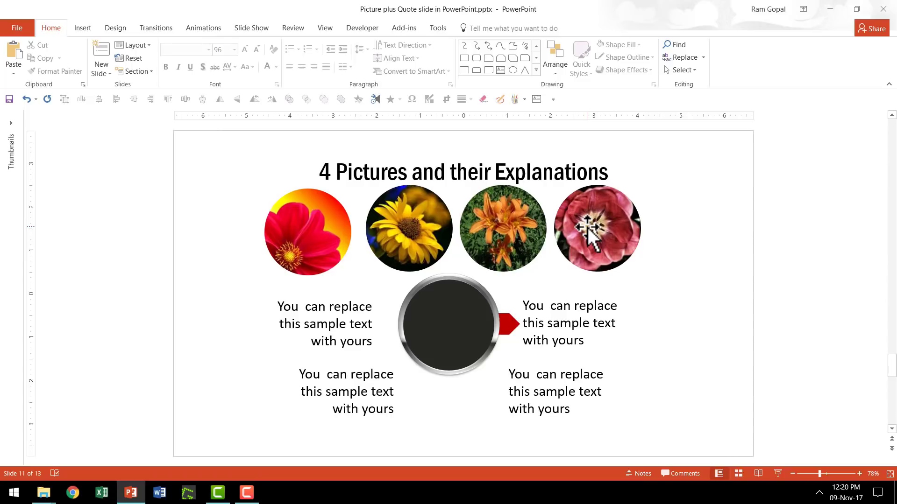
Step: Select the red flower picture, view its Shape Fill options without changes, then scroll to slide 12
click(288, 214)
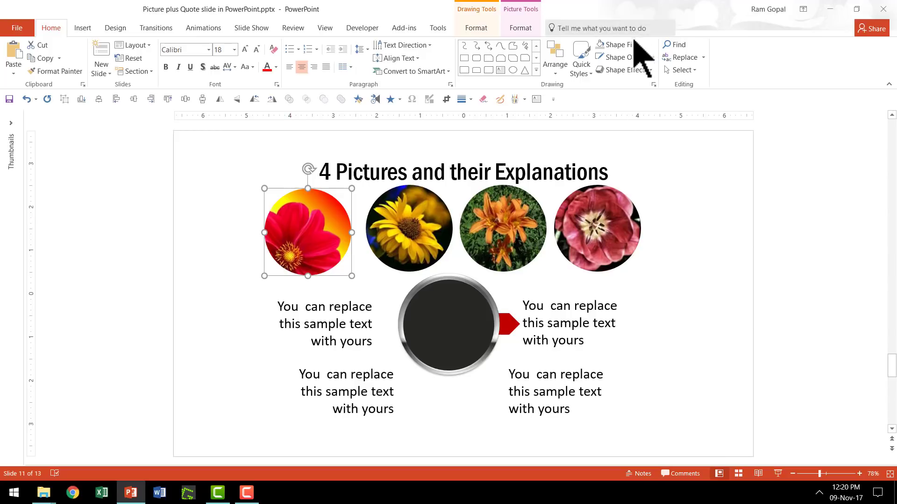
click(619, 44)
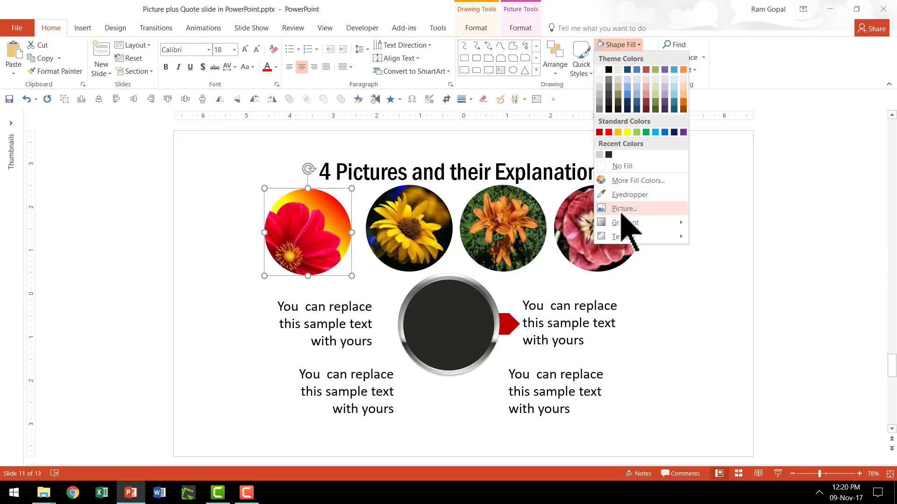
click(103, 264)
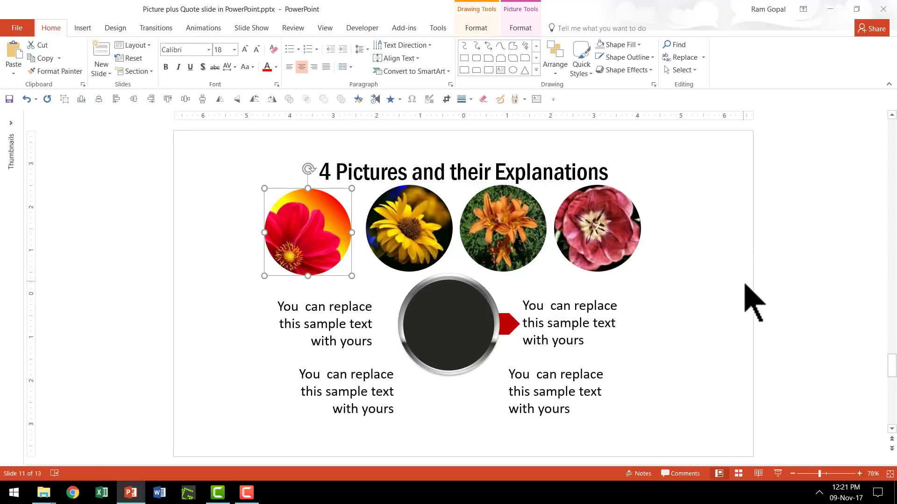
scroll(746, 286, down, 1)
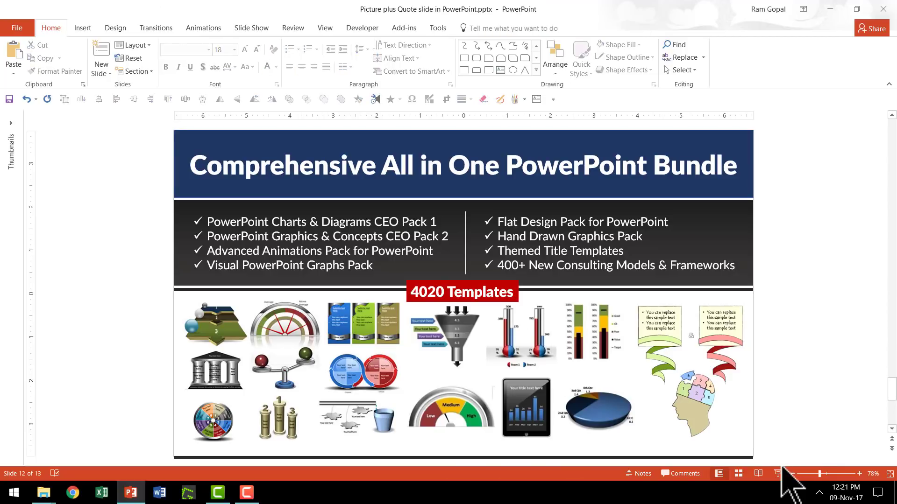